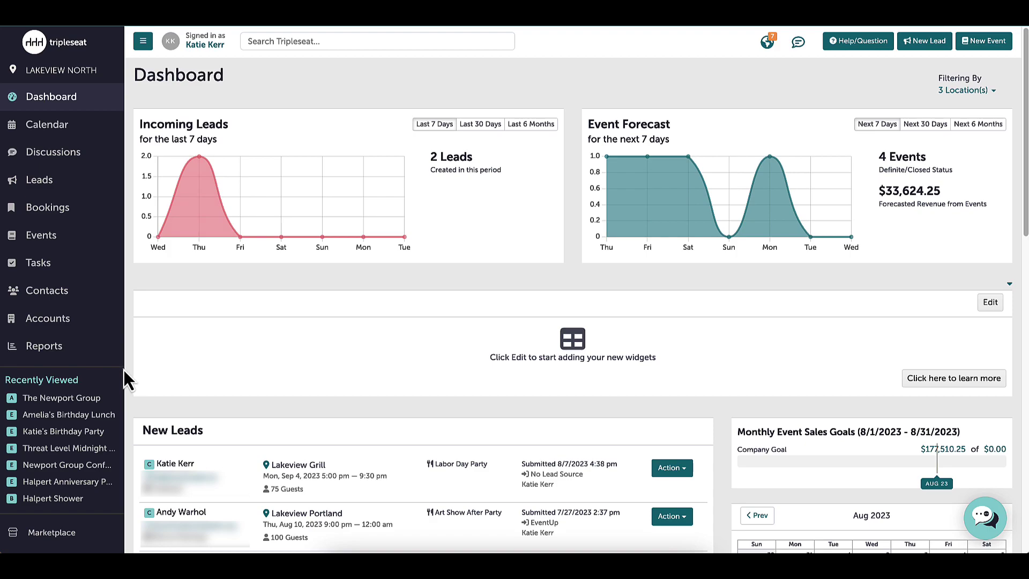
# - View the user's profile page, return to the Dashboard, and check the location filter
pyautogui.scroll(-3, 66, 517)
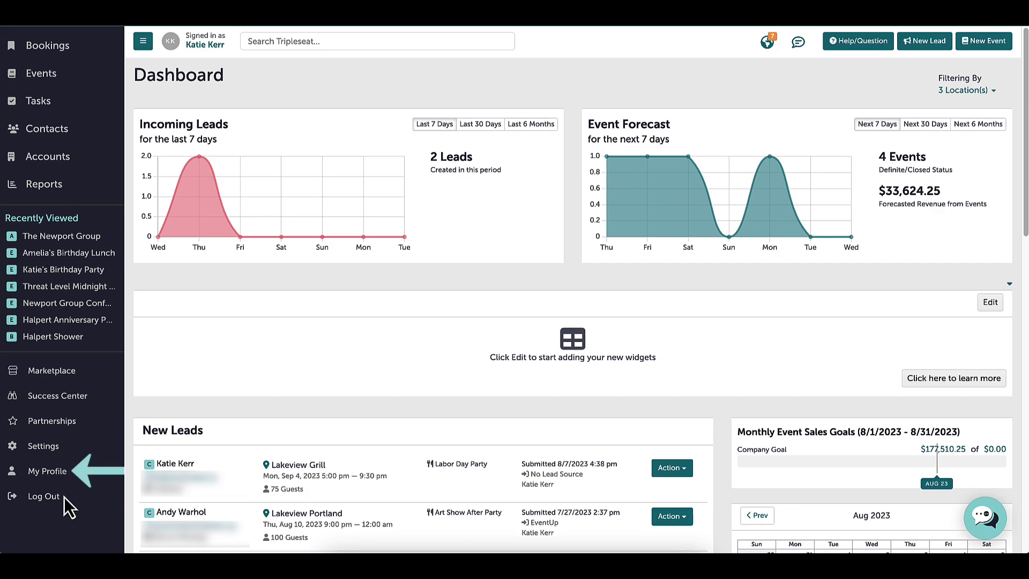
pyautogui.click(61, 476)
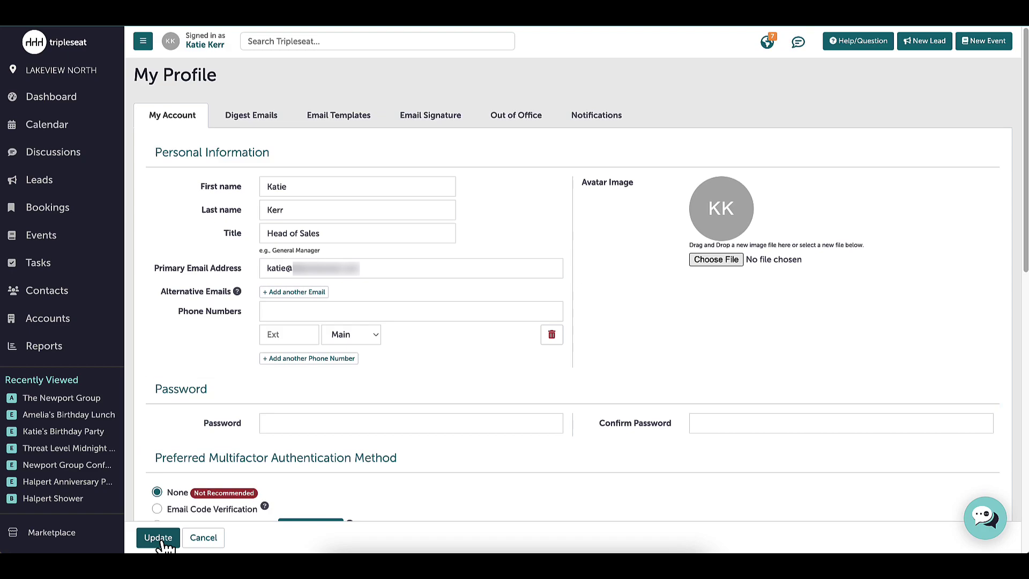
pyautogui.click(67, 104)
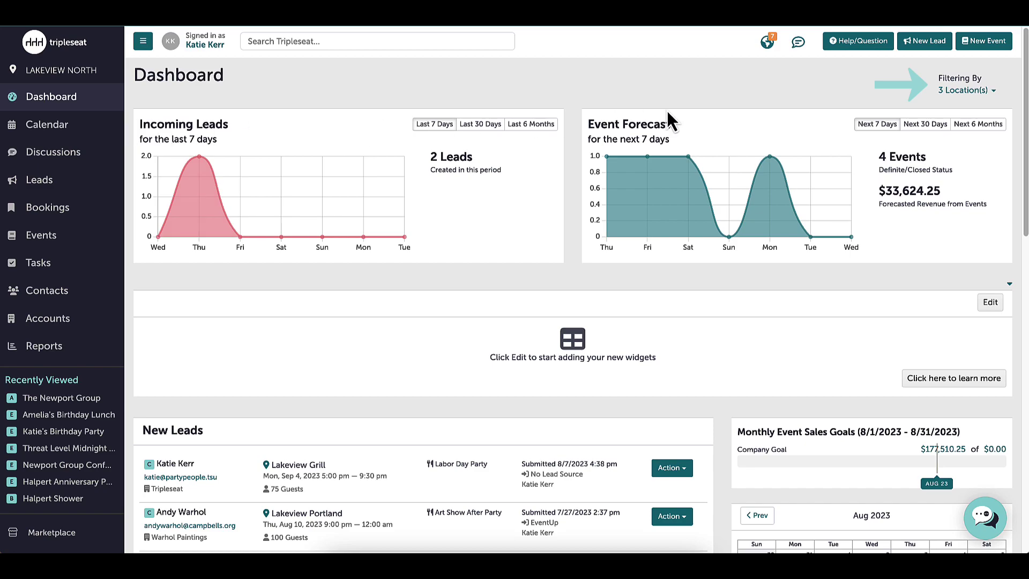
pyautogui.click(992, 92)
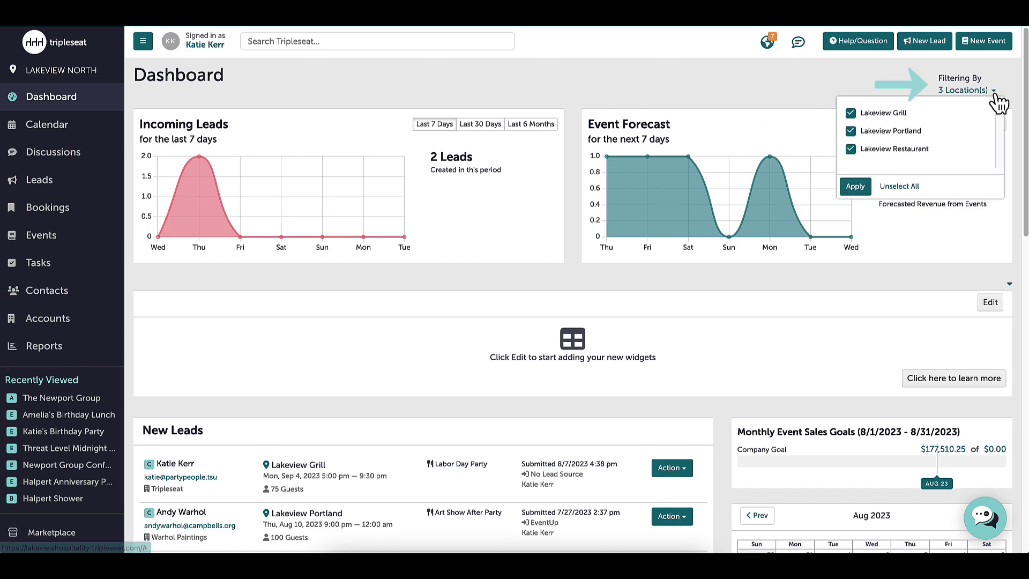
pyautogui.click(996, 95)
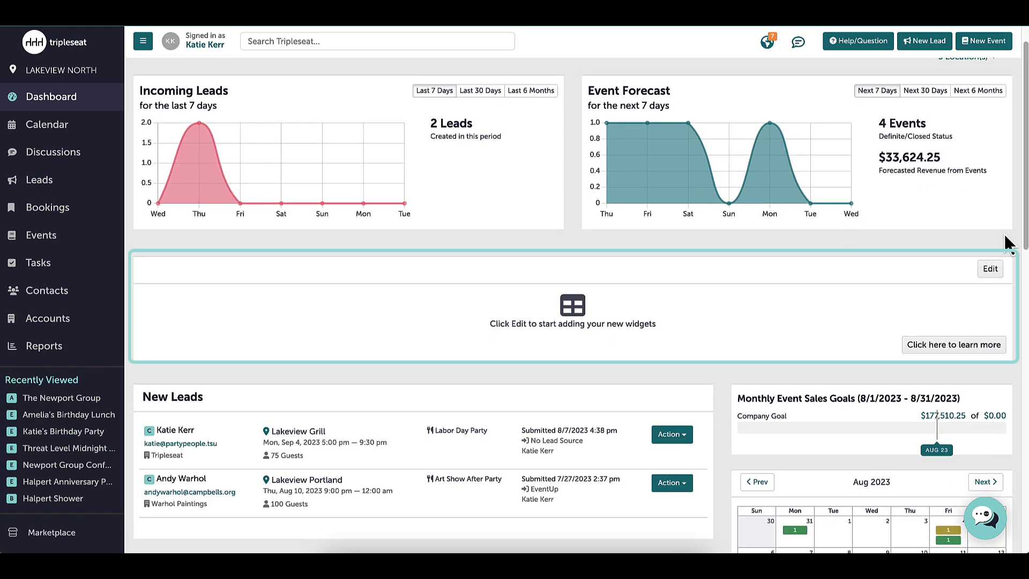
# - Enter widget edit mode, preview the Add Graph list, and check a new lead's actions
pyautogui.click(991, 271)
pyautogui.click(929, 275)
pyautogui.click(924, 244)
pyautogui.scroll(-2, 734, 368)
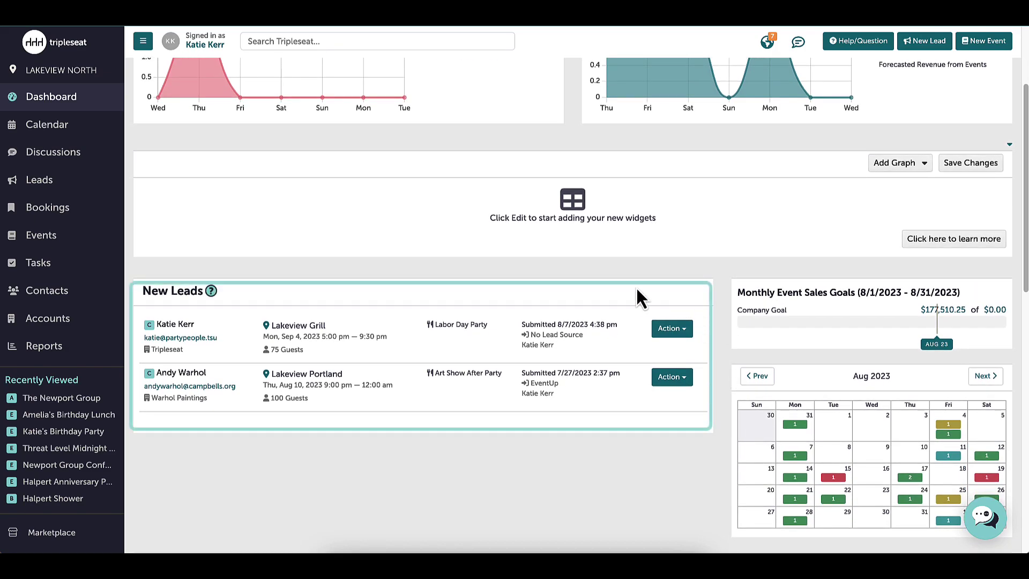
pyautogui.click(672, 329)
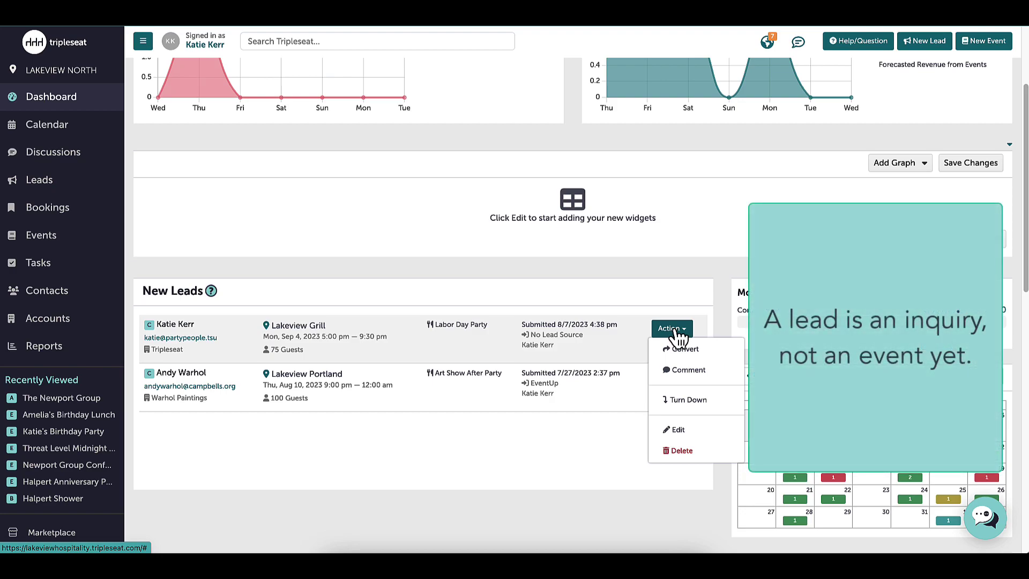
pyautogui.click(626, 327)
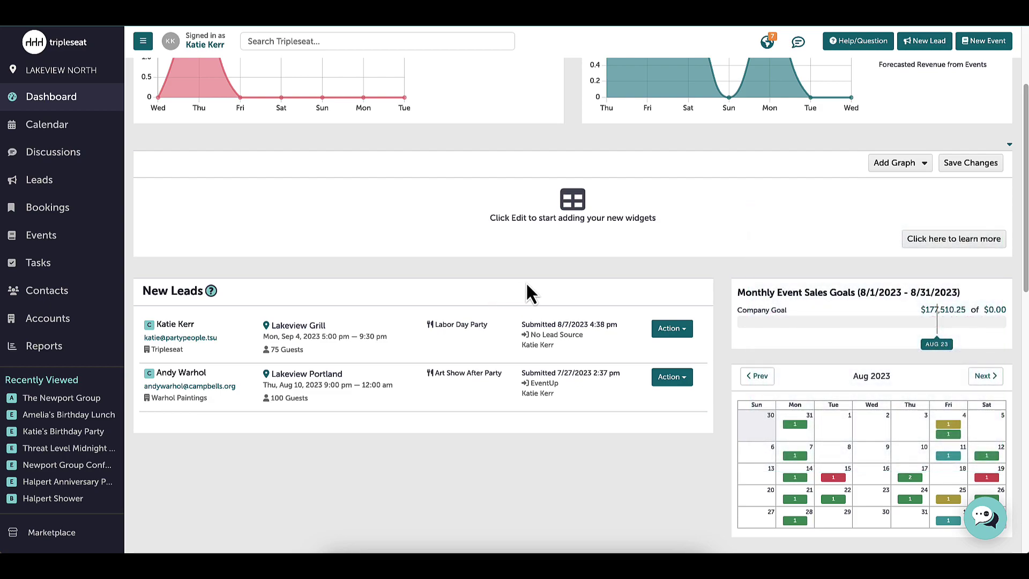
pyautogui.scroll(-3, 720, 349)
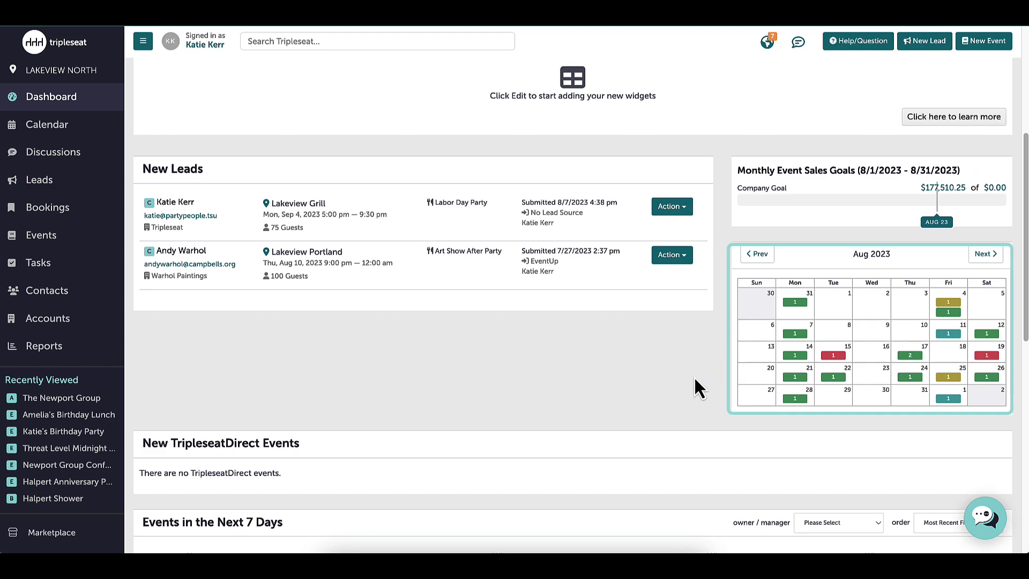
pyautogui.scroll(-2, 695, 378)
pyautogui.scroll(-2, 694, 376)
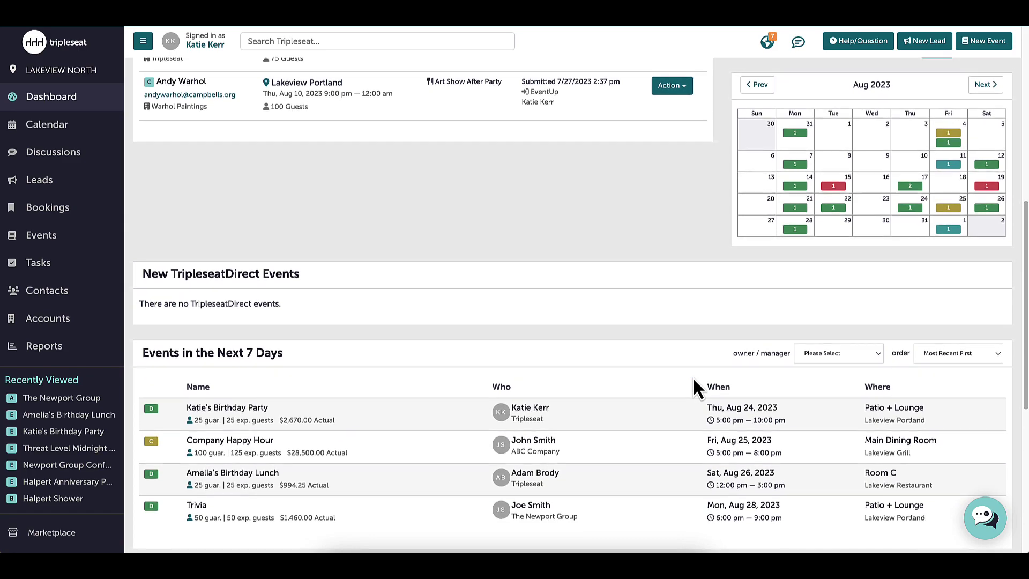
pyautogui.scroll(-1, 693, 377)
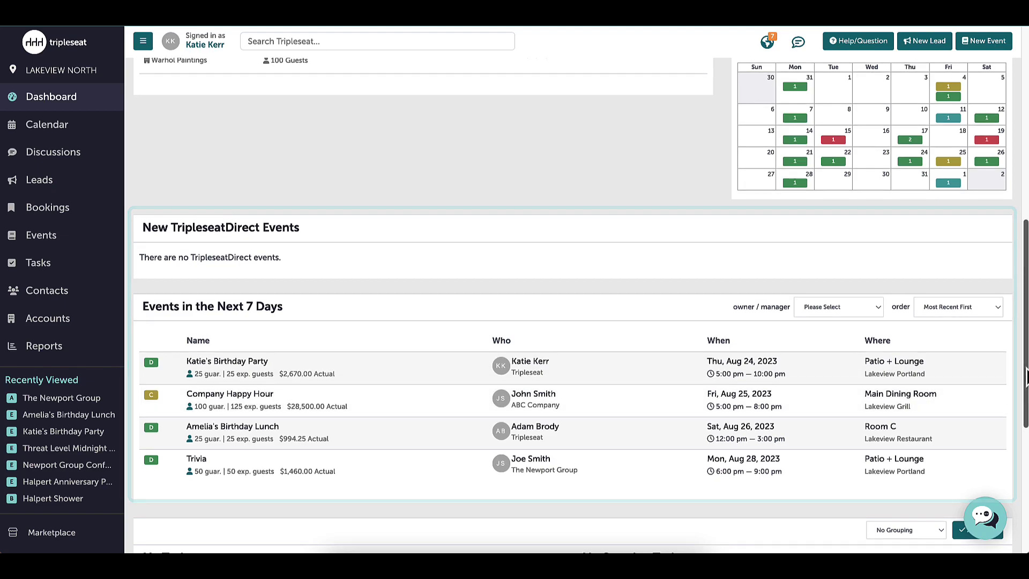
pyautogui.moveTo(1024, 386); pyautogui.dragTo(1027, 329)
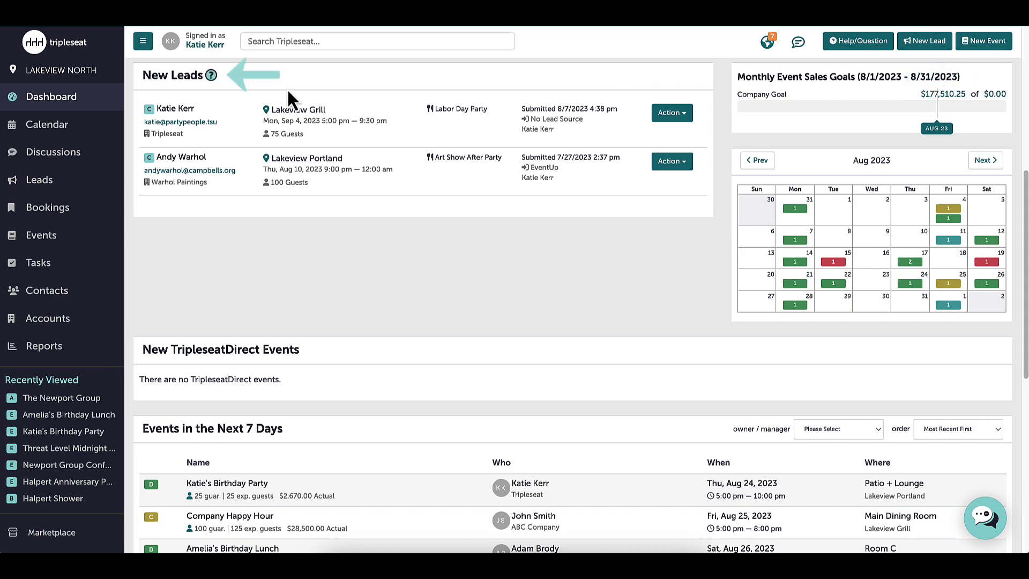
pyautogui.moveTo(212, 76)
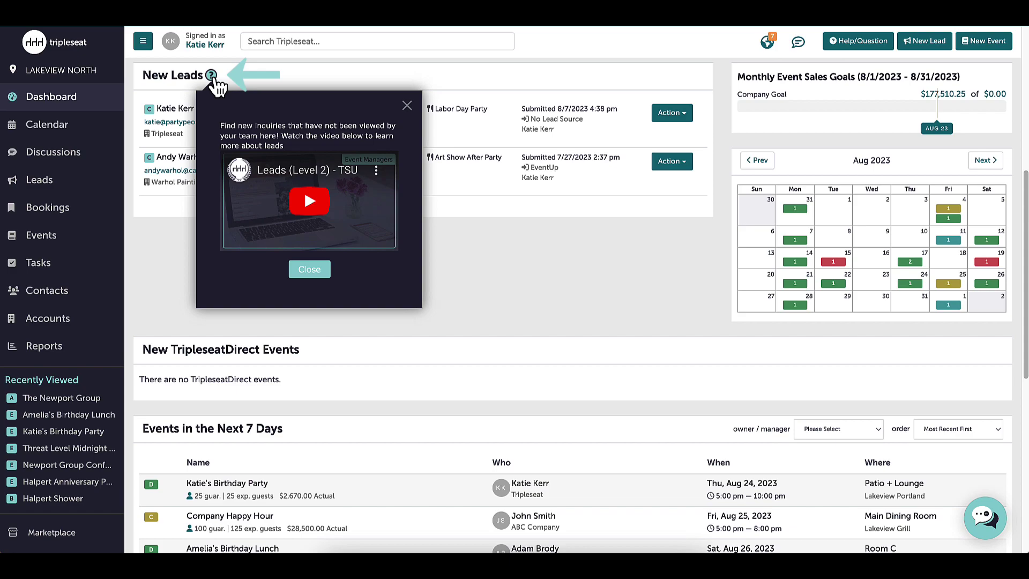
pyautogui.scroll(7, 229, 89)
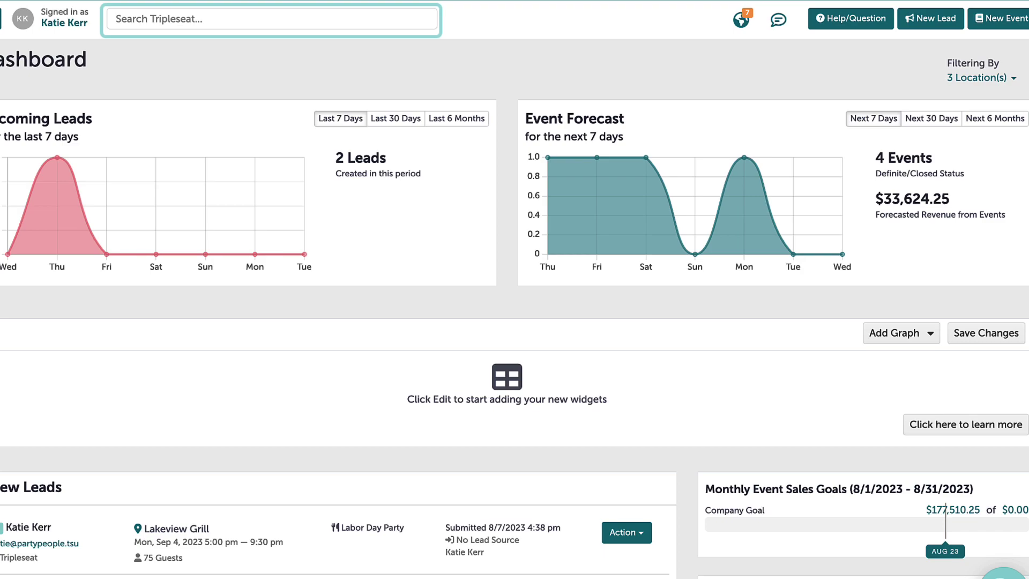
# - Search all records for katie's with deleted records shown, then close the results
pyautogui.click(163, 18)
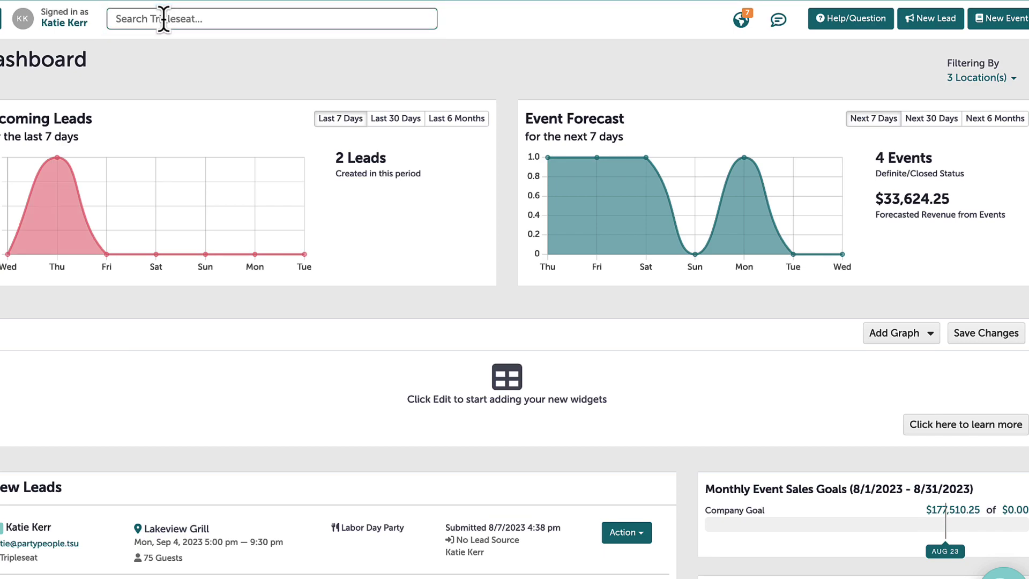
pyautogui.write("katie's")
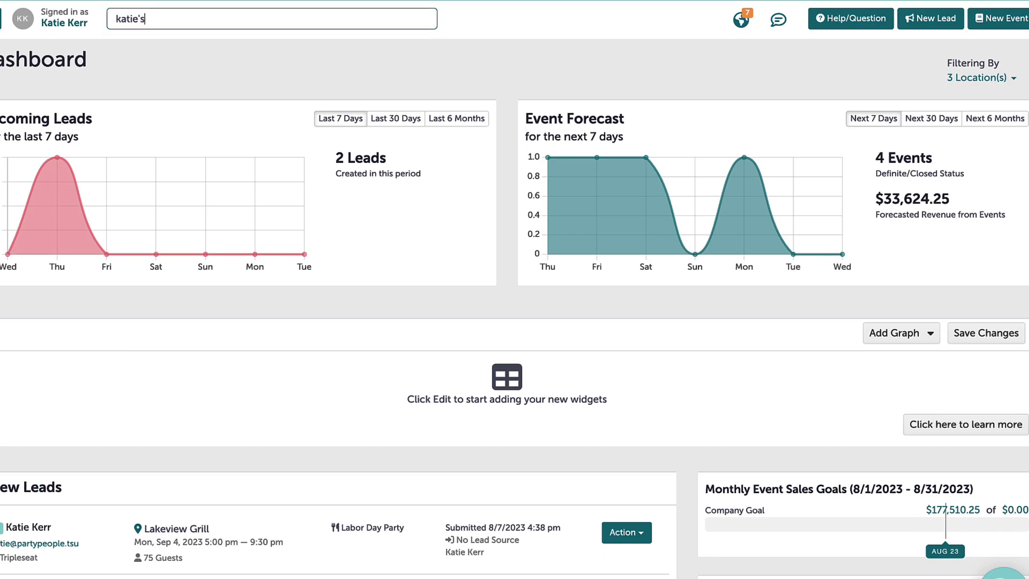
pyautogui.press('Return')
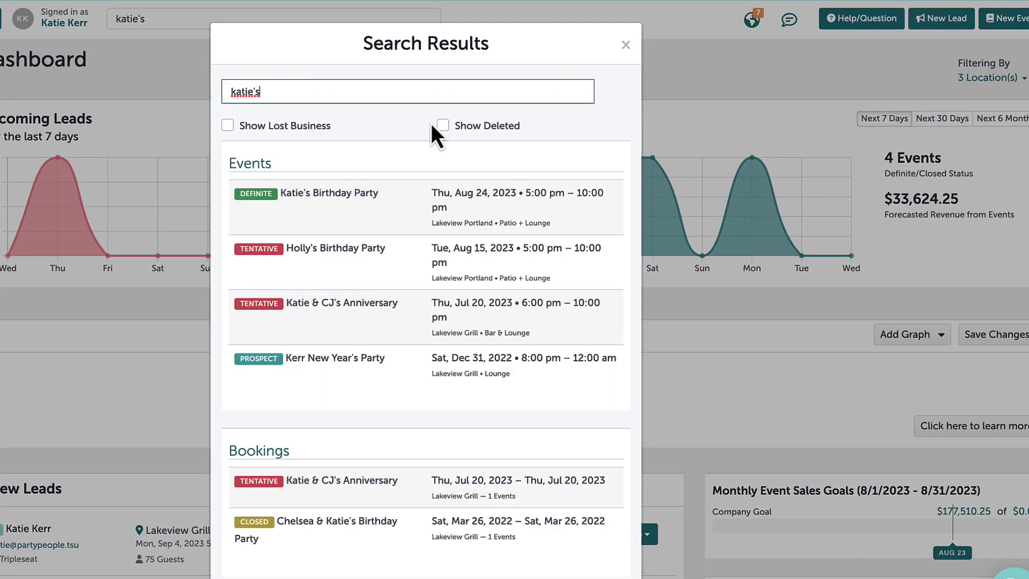
pyautogui.click(443, 126)
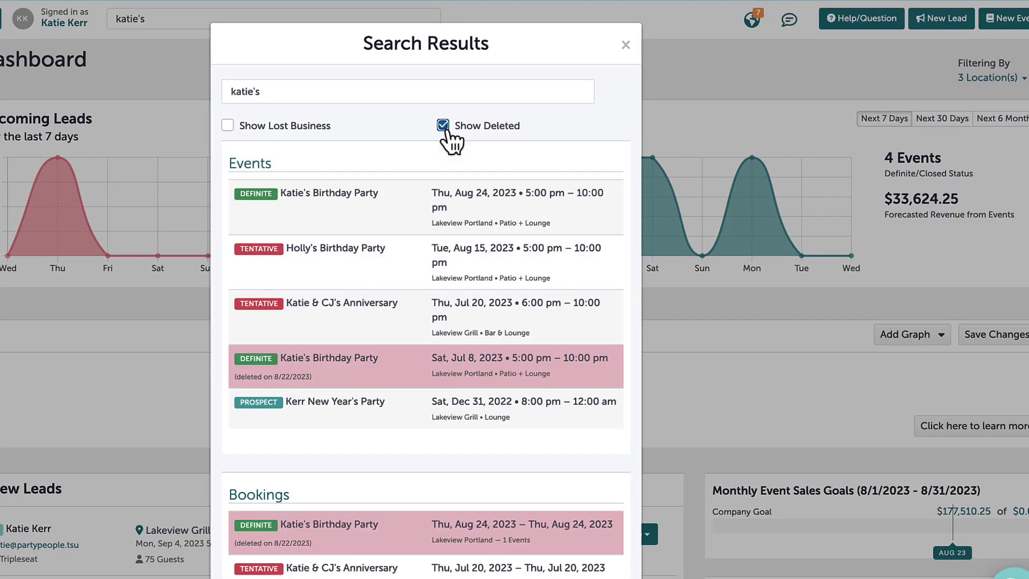
pyautogui.click(626, 45)
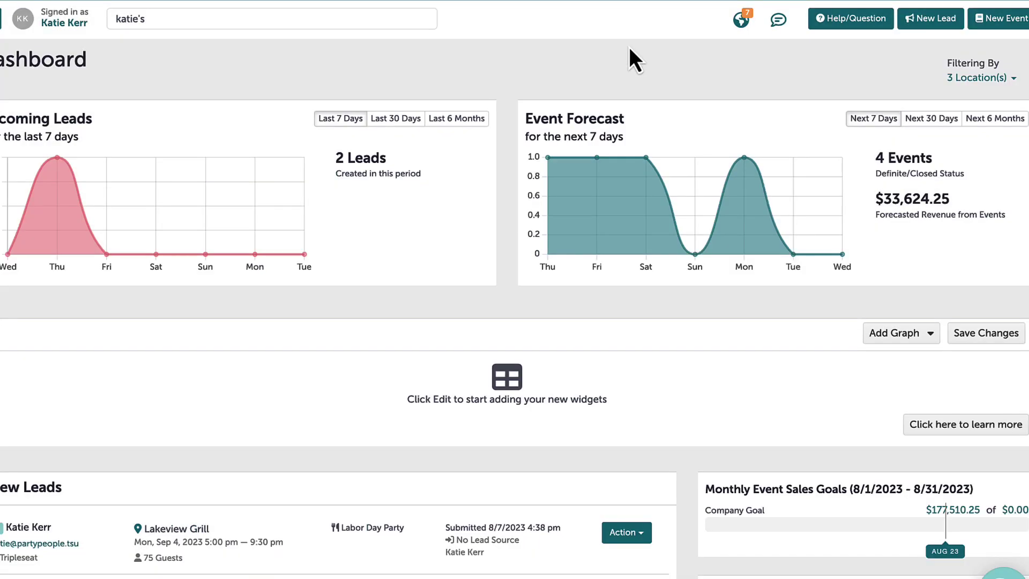
pyautogui.click(744, 21)
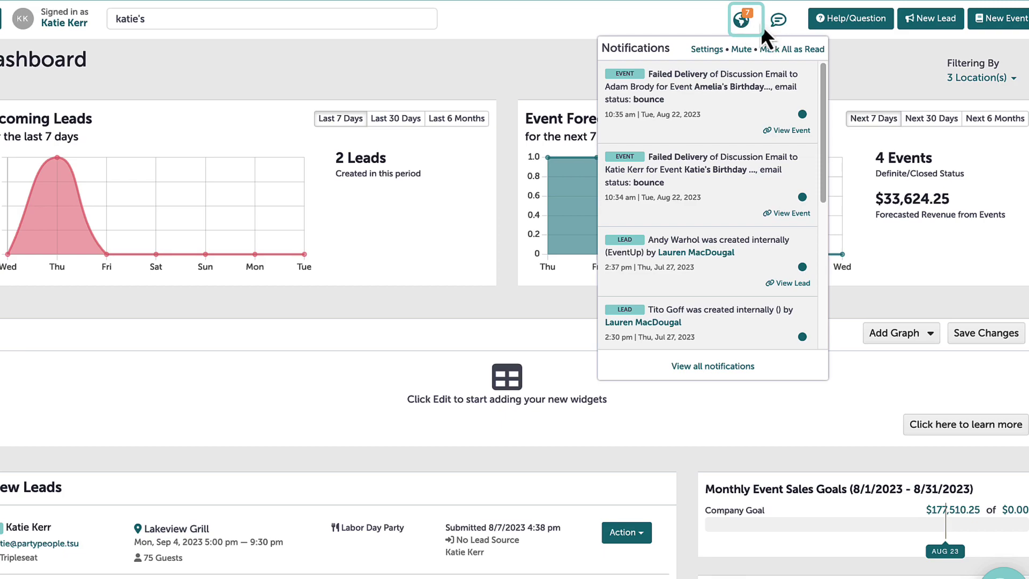
pyautogui.click(759, 22)
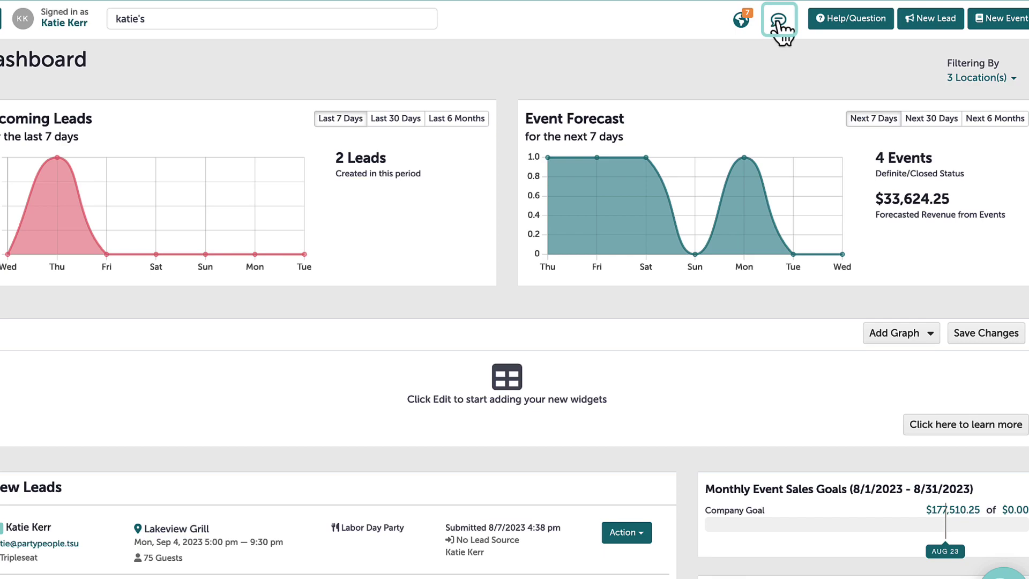
pyautogui.click(778, 22)
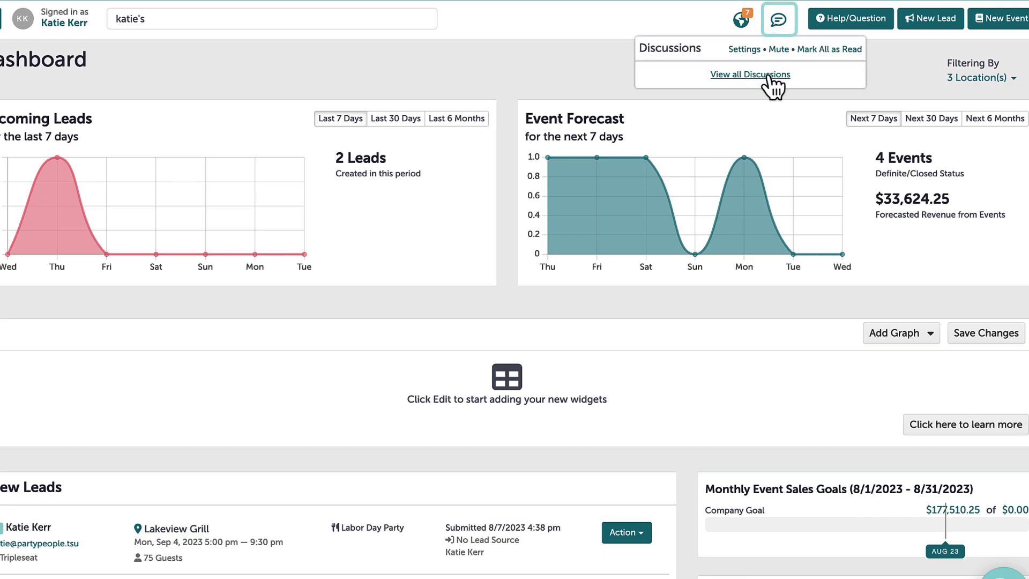
pyautogui.click(868, 25)
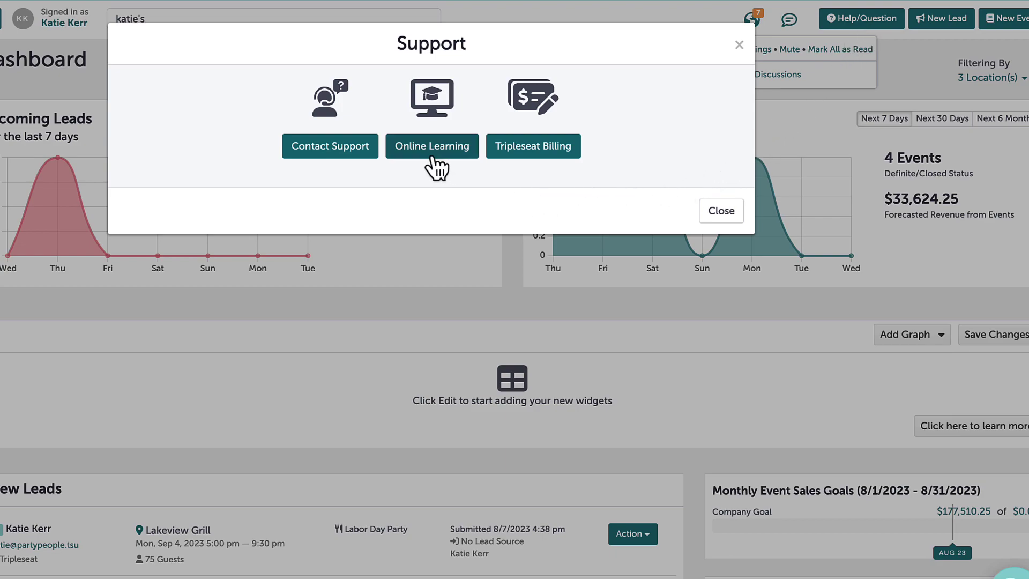
pyautogui.click(323, 155)
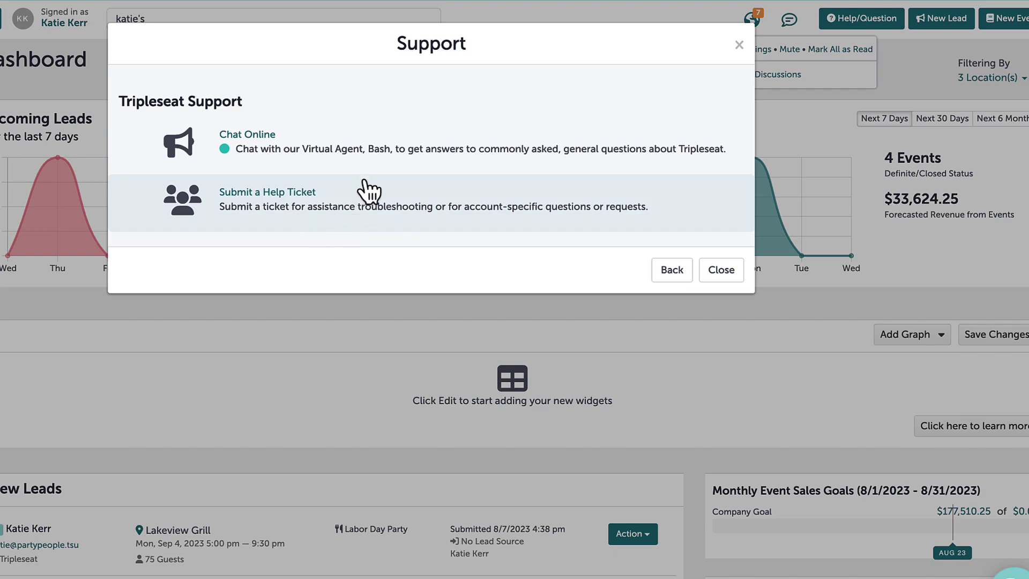
pyautogui.click(368, 160)
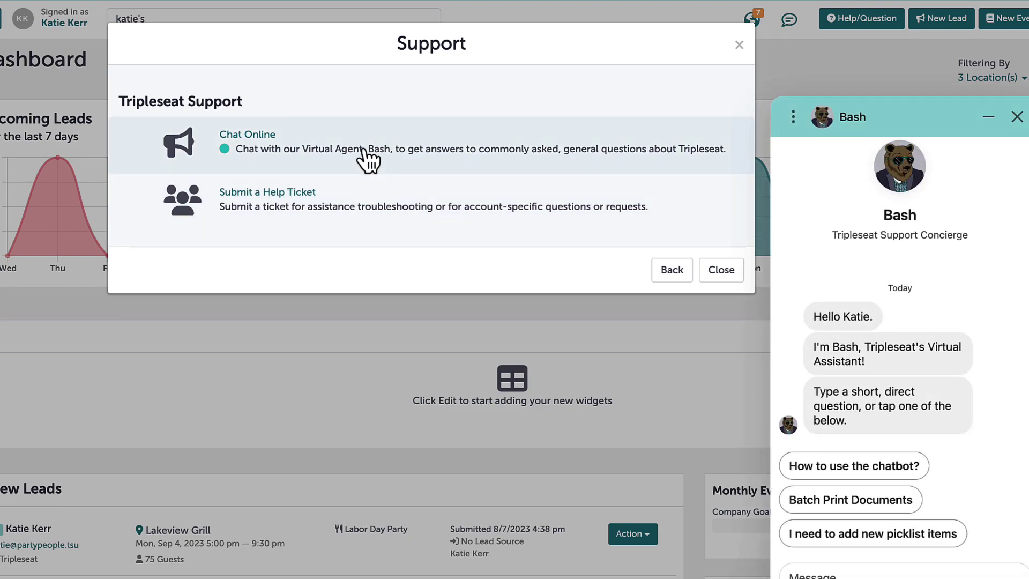
pyautogui.click(740, 48)
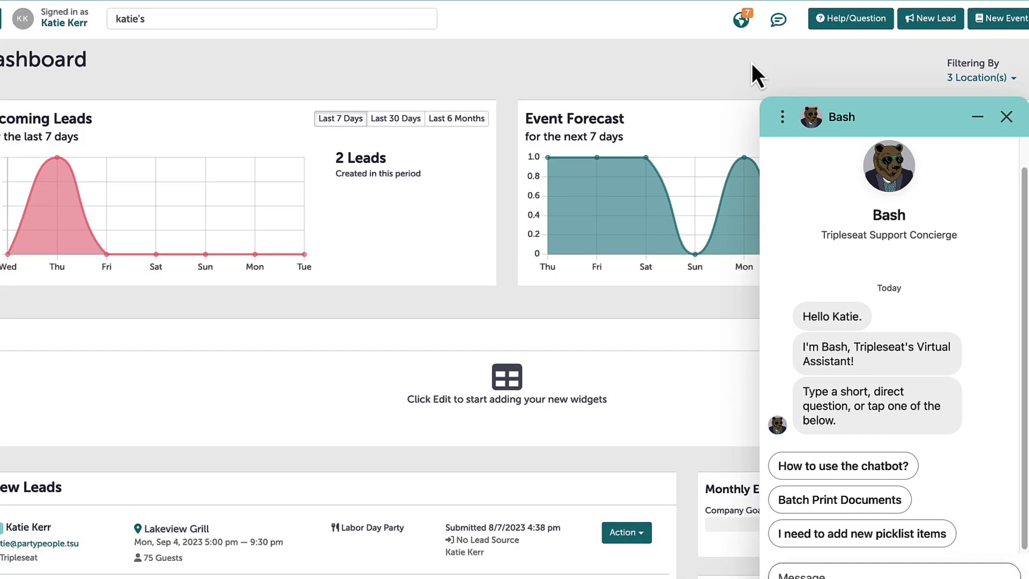
pyautogui.click(1007, 117)
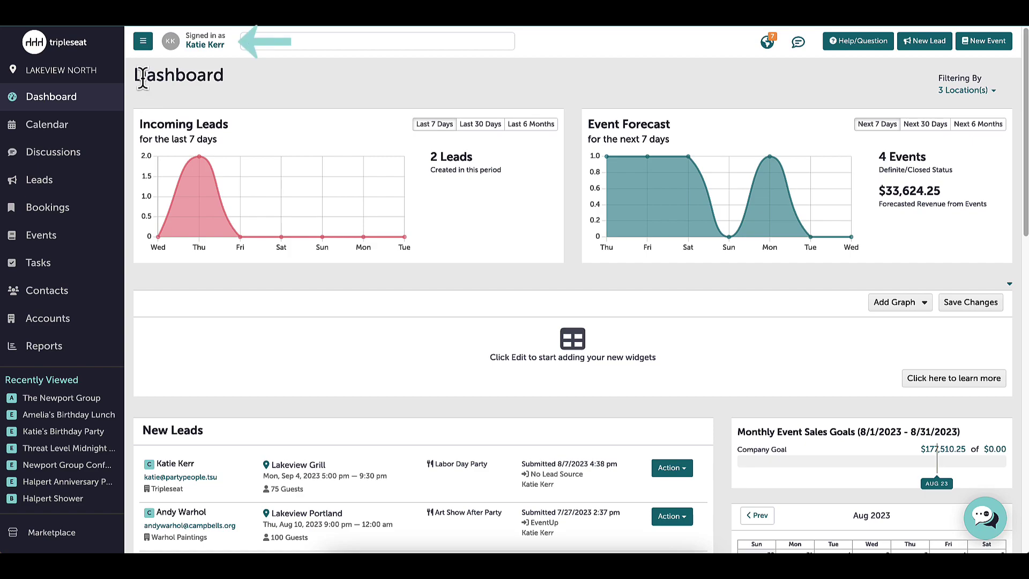
# - Switch the sidebar to slim mode and clear the old search text
pyautogui.click(144, 42)
pyautogui.click(142, 44)
pyautogui.press('BackSpace')
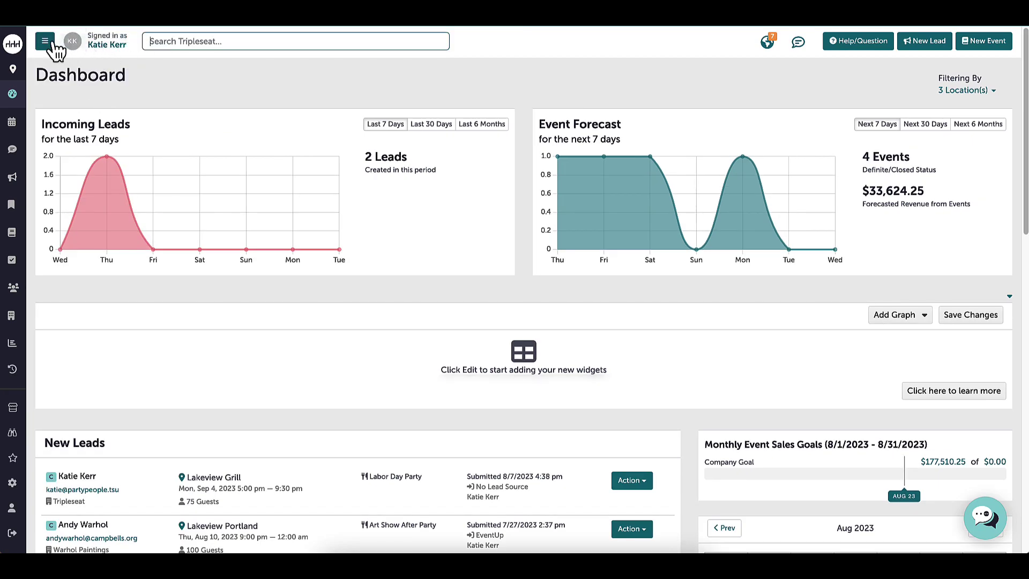
# - Expand the sidebar and open the Calendar in Month View, dismissing an Aug 30 new-event prompt
pyautogui.click(45, 41)
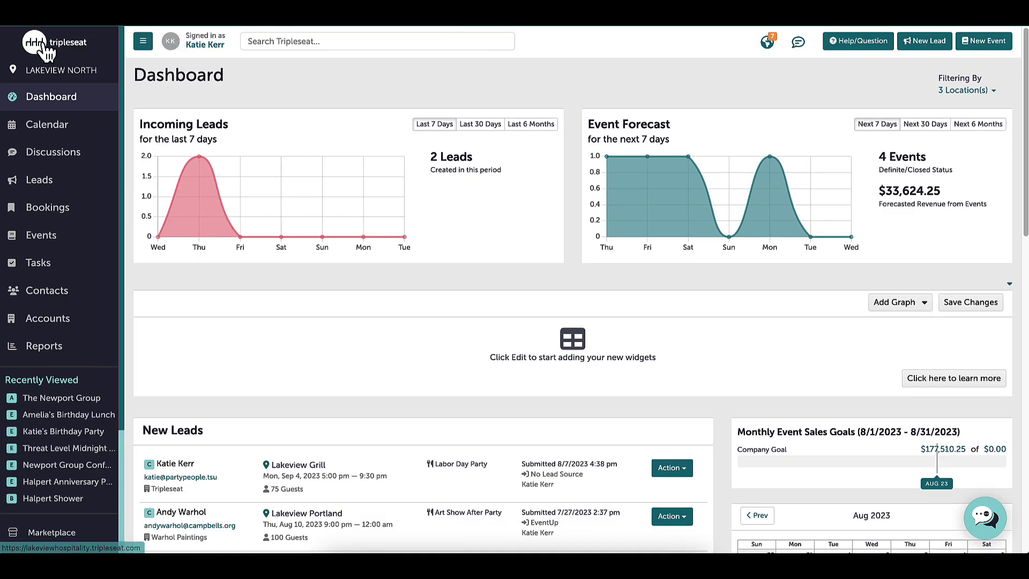
pyautogui.click(52, 139)
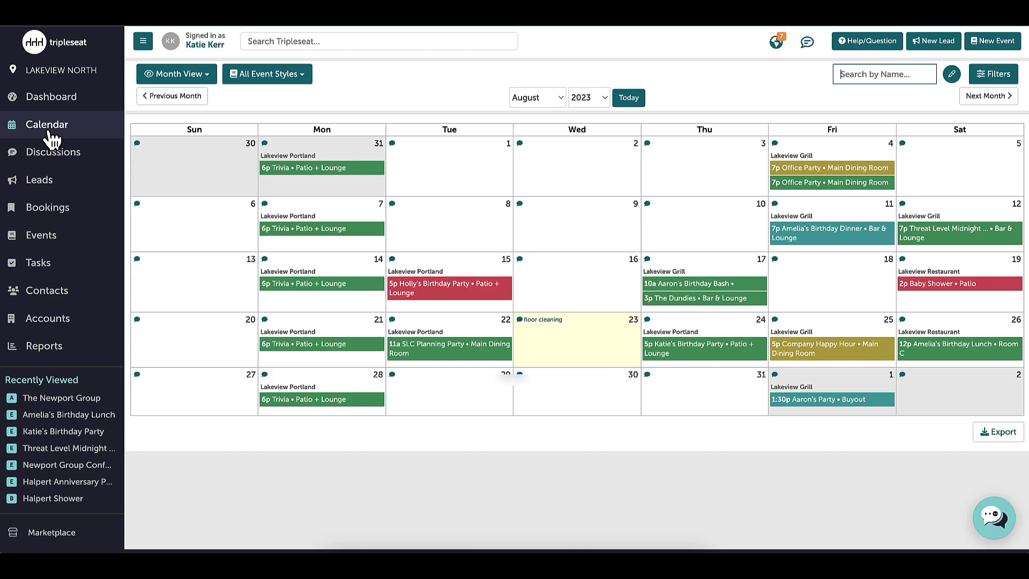
pyautogui.click(207, 77)
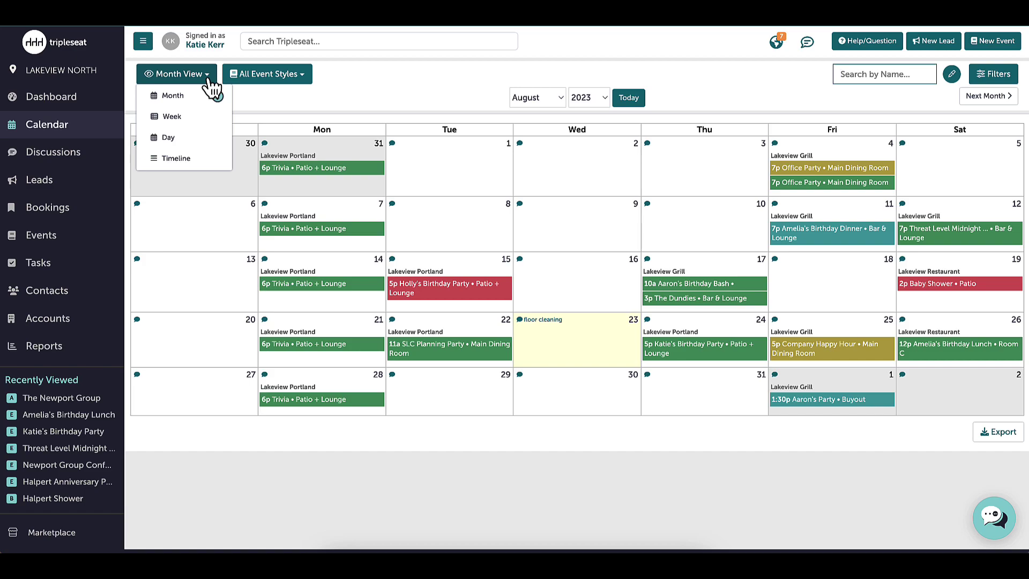
pyautogui.click(209, 80)
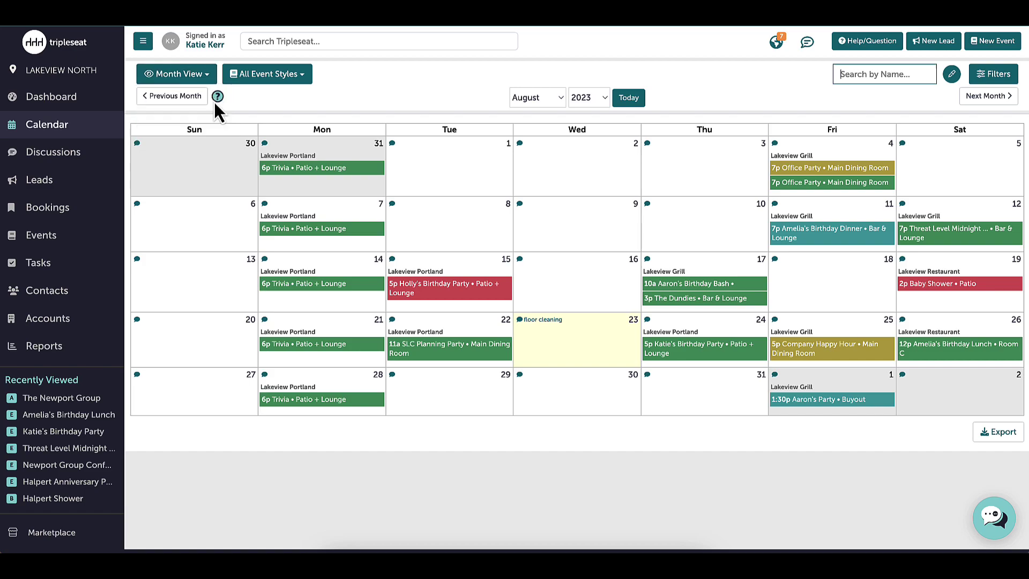
pyautogui.click(546, 384)
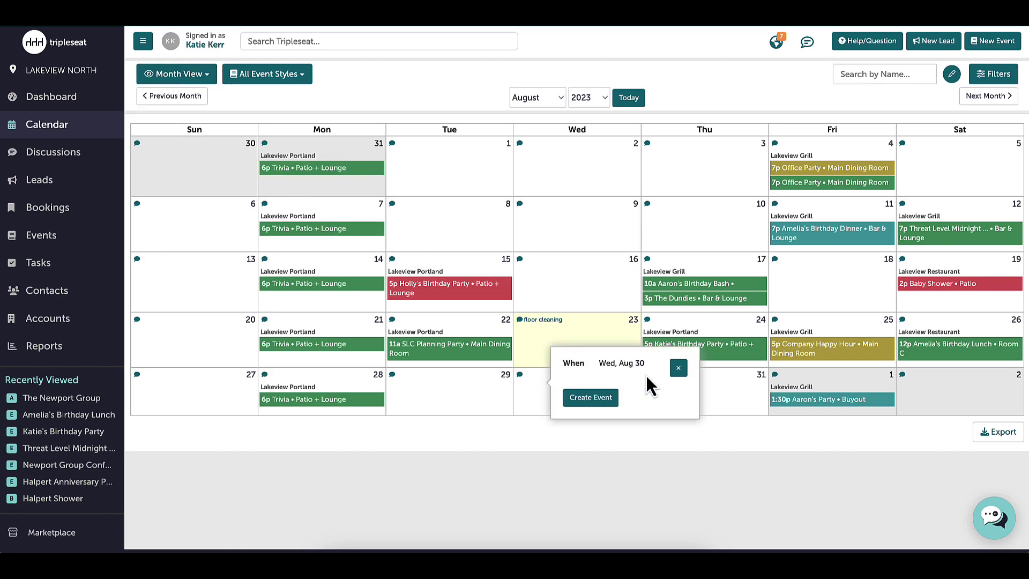
pyautogui.click(677, 369)
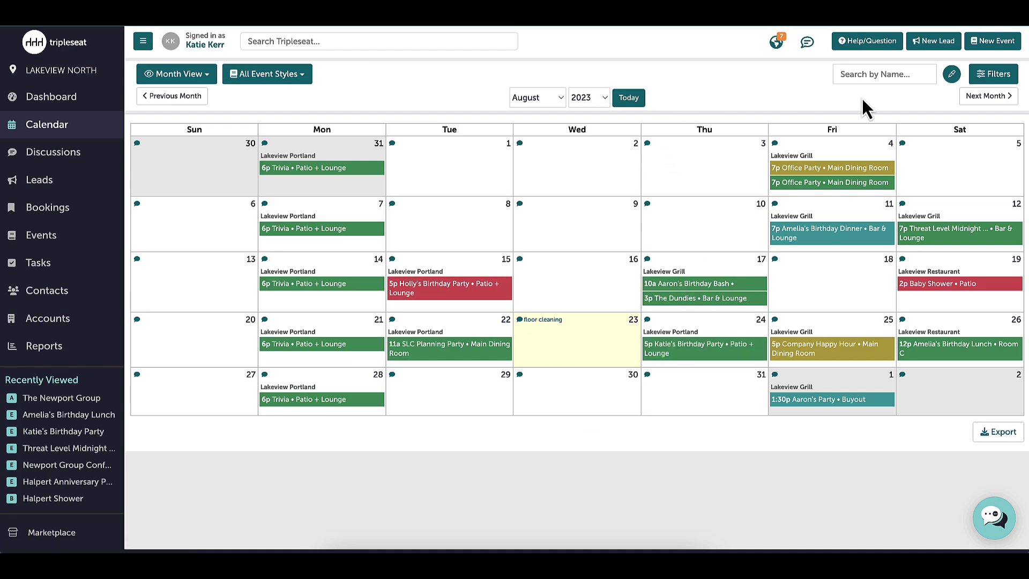
# - Try the DEFINITE status filter, clear all filters, and preview a birthday dinner event
pyautogui.click(993, 76)
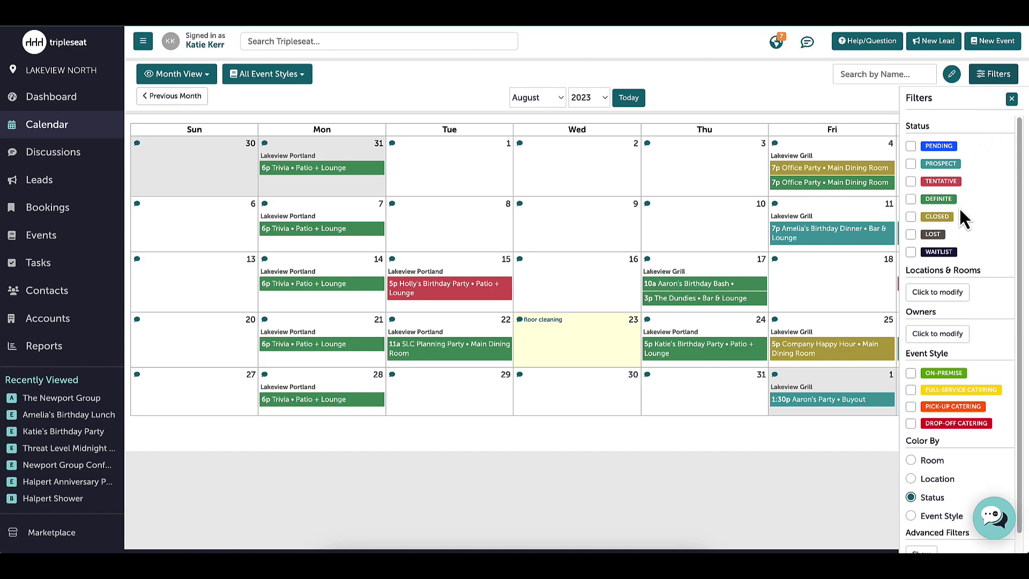
pyautogui.click(942, 201)
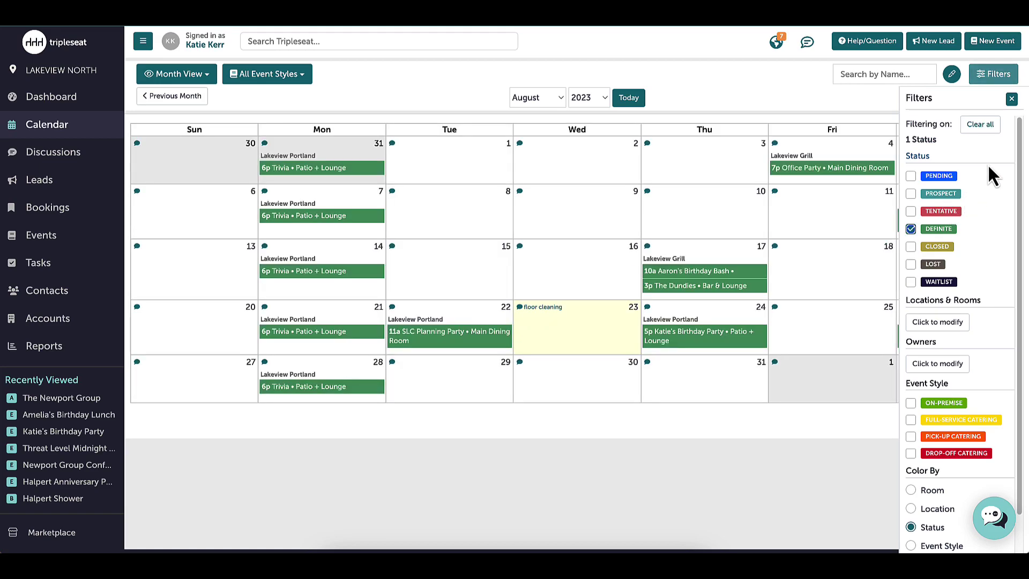
pyautogui.click(989, 126)
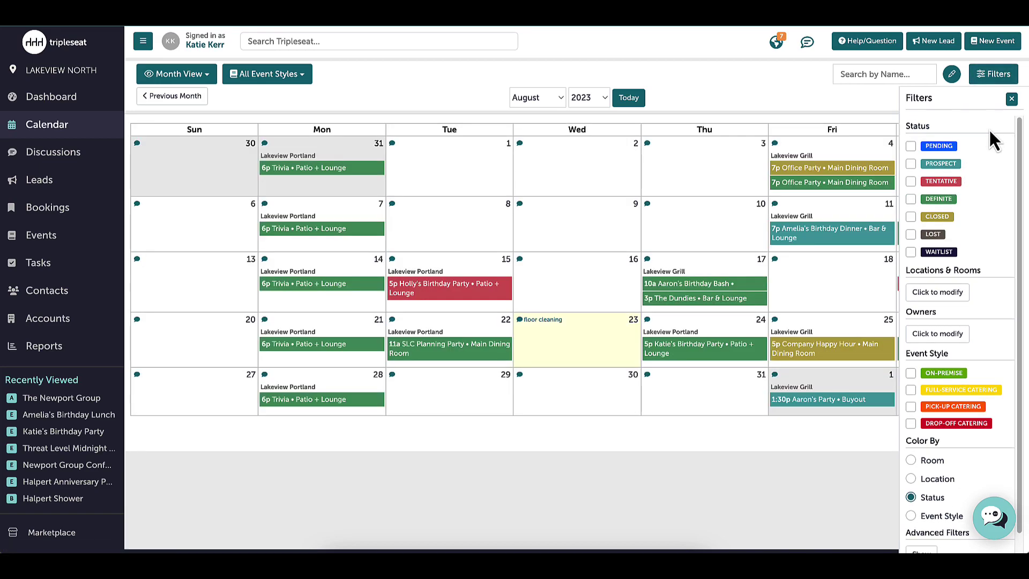
pyautogui.click(861, 240)
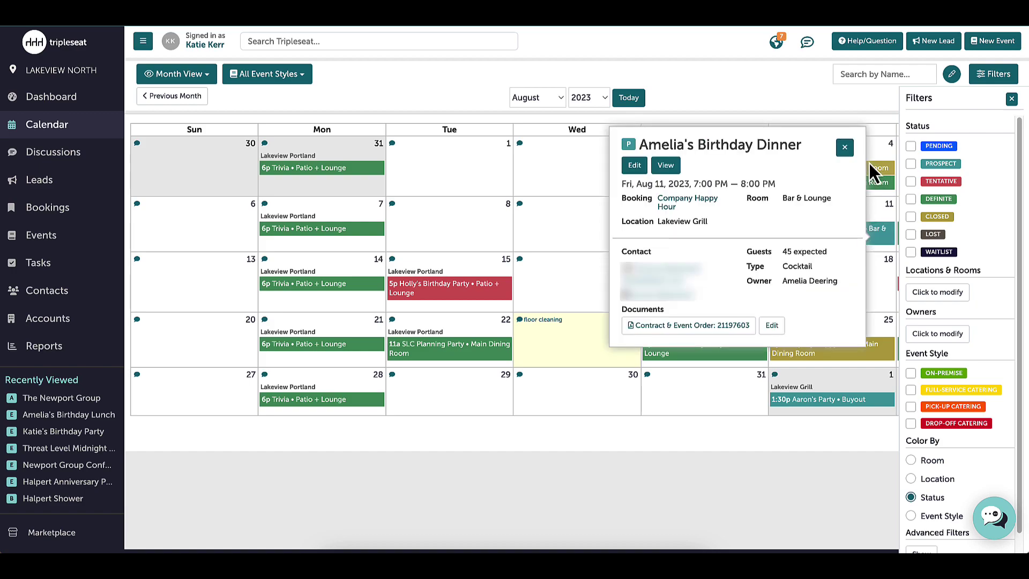
pyautogui.click(846, 149)
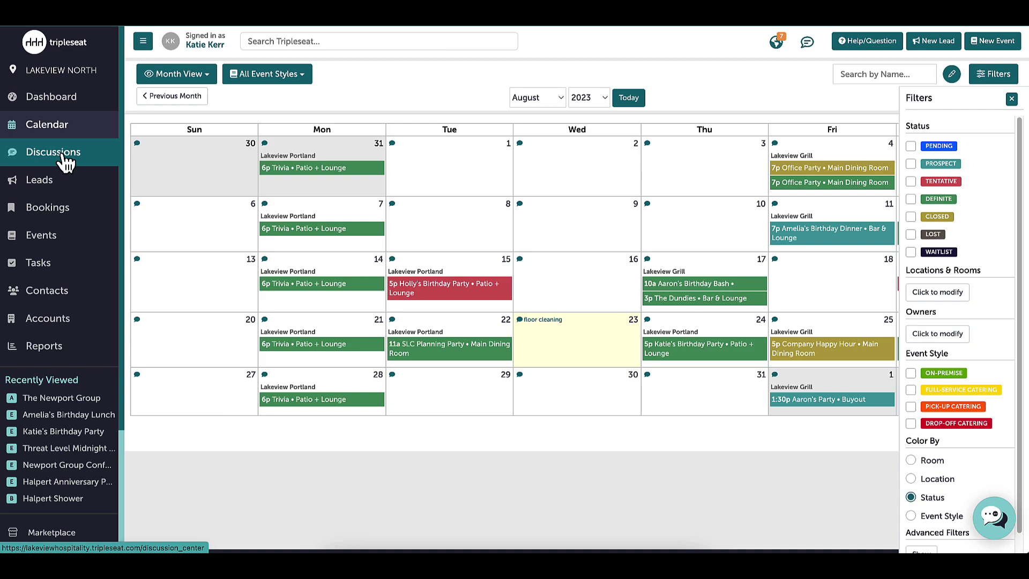
# - Open Leads showing Not Converted leads for 8/1/2023–8/23/2023, with the filter panel closed
pyautogui.click(57, 183)
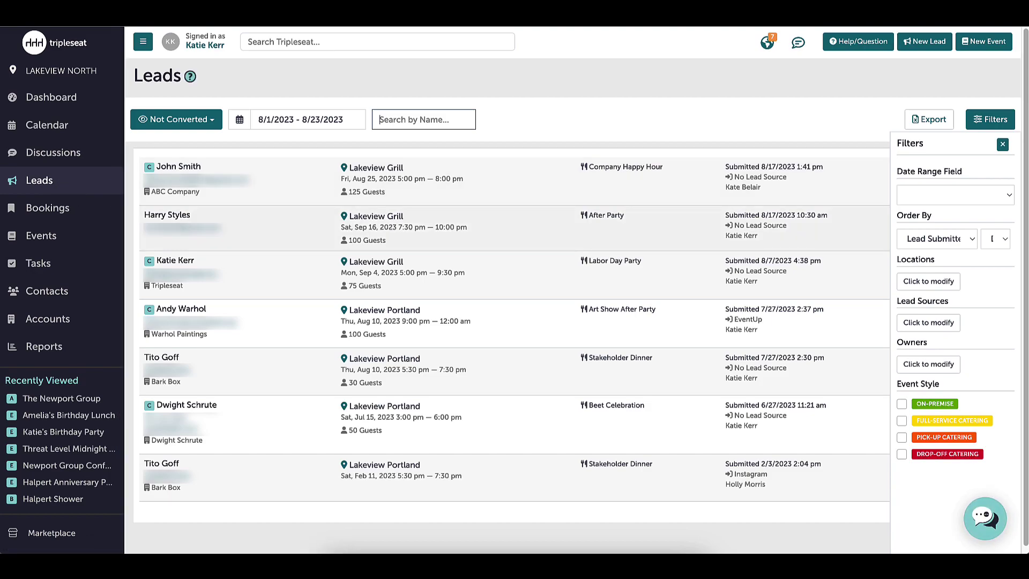
pyautogui.click(1003, 144)
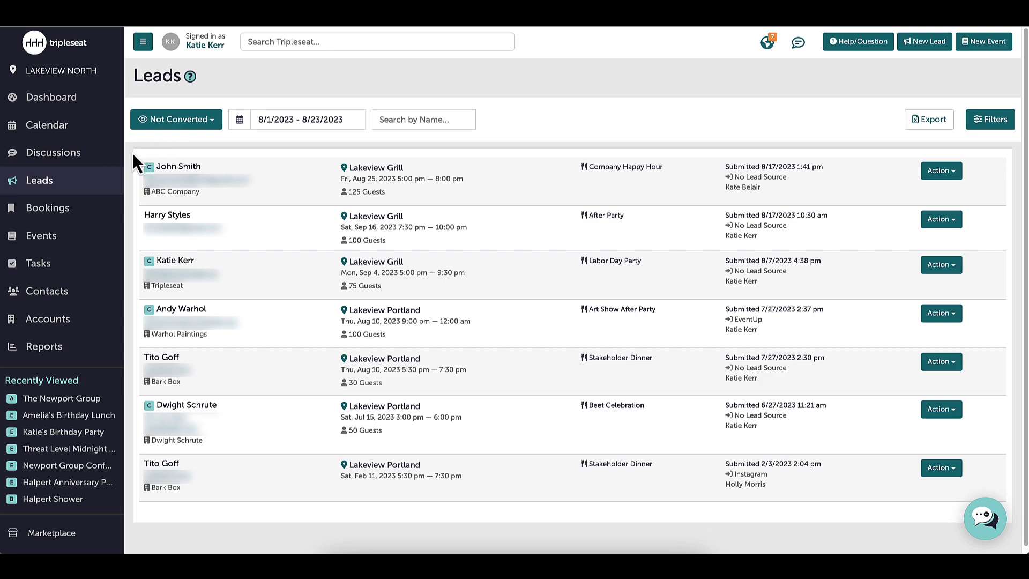
pyautogui.click(217, 121)
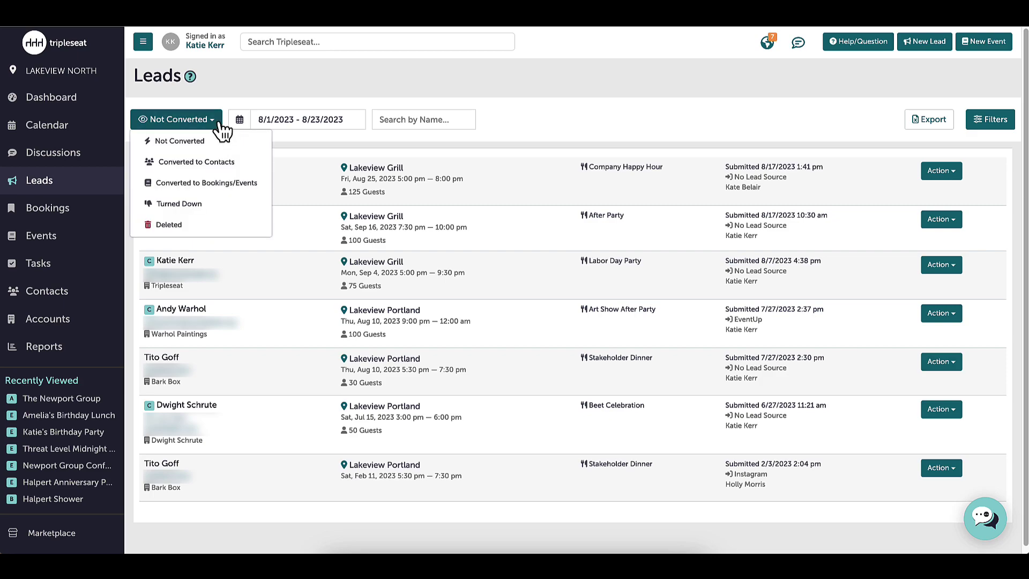
pyautogui.click(218, 122)
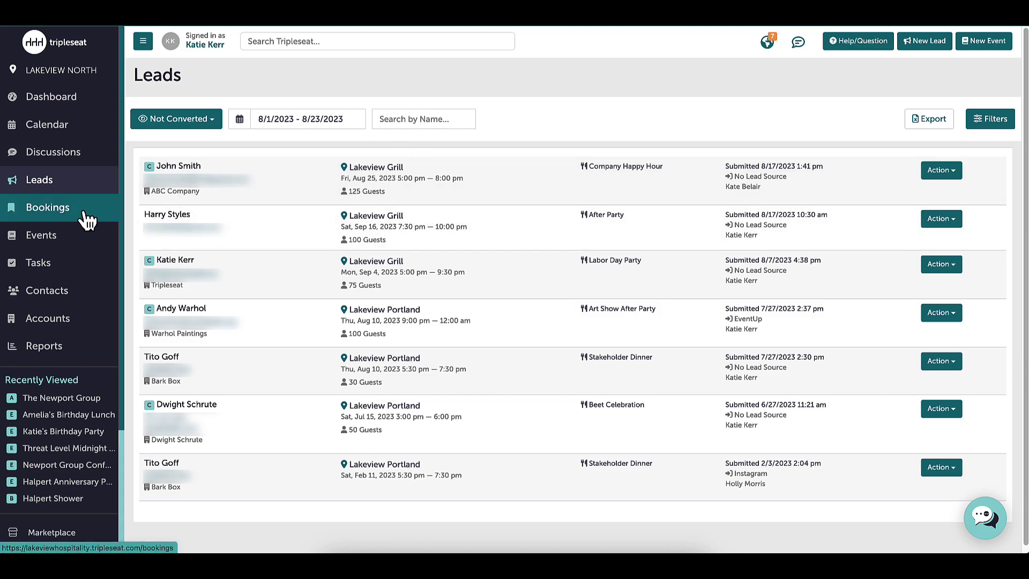
# - Open the Events page and review which event lists are available
pyautogui.click(74, 245)
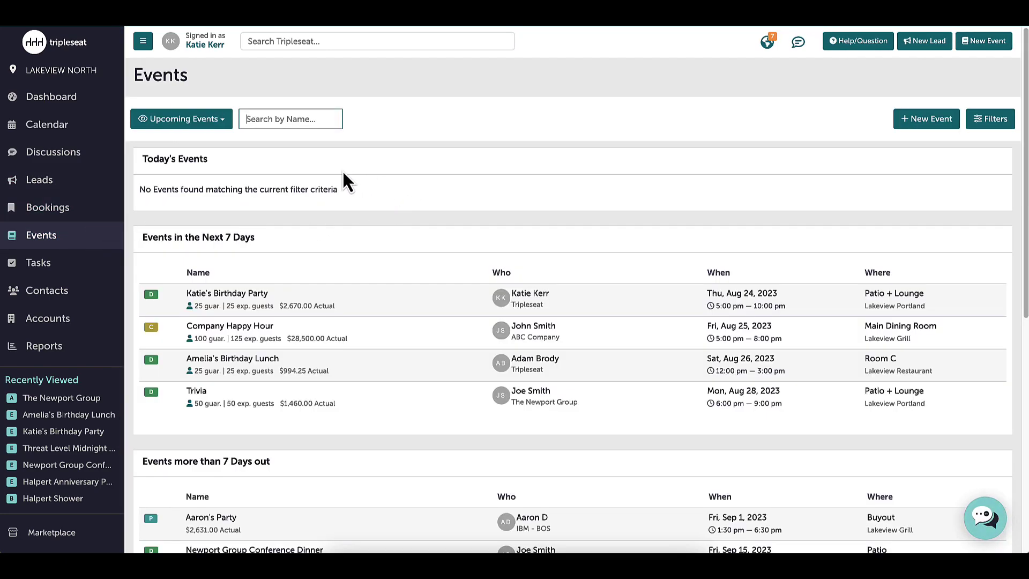
pyautogui.click(218, 123)
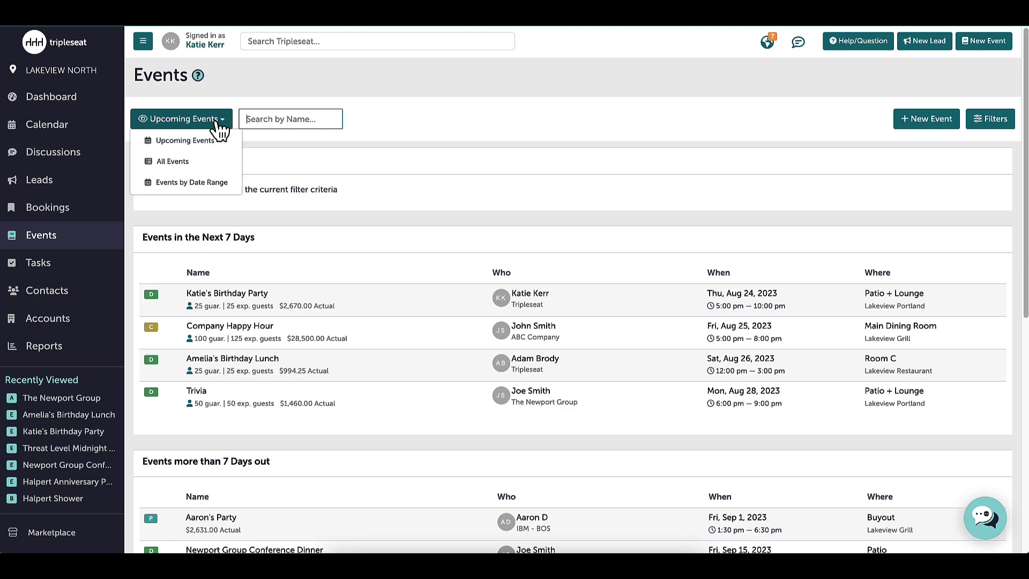
pyautogui.click(227, 138)
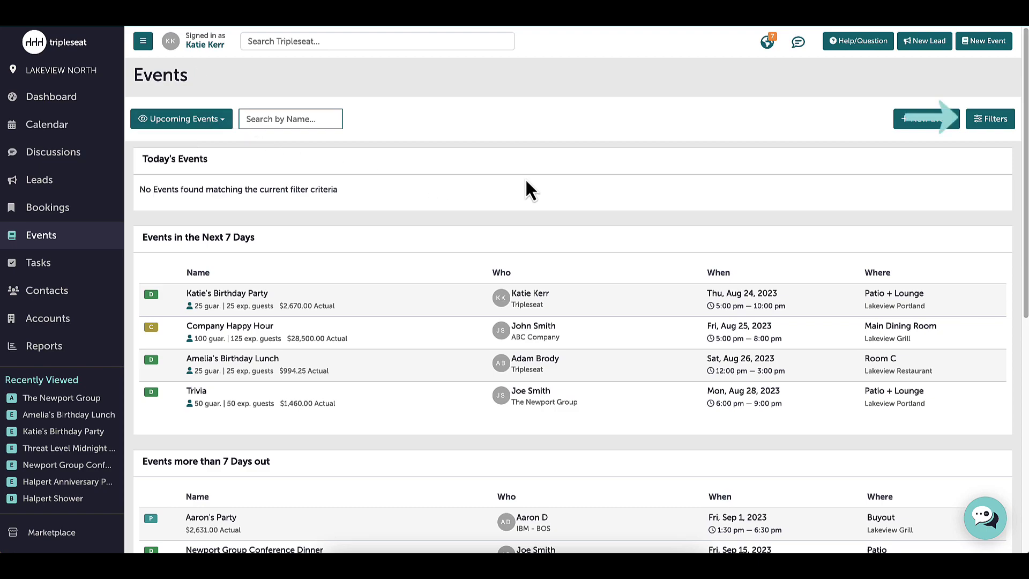
# - Filter events to the Lakeview Grill location and close the filter panel
pyautogui.click(991, 123)
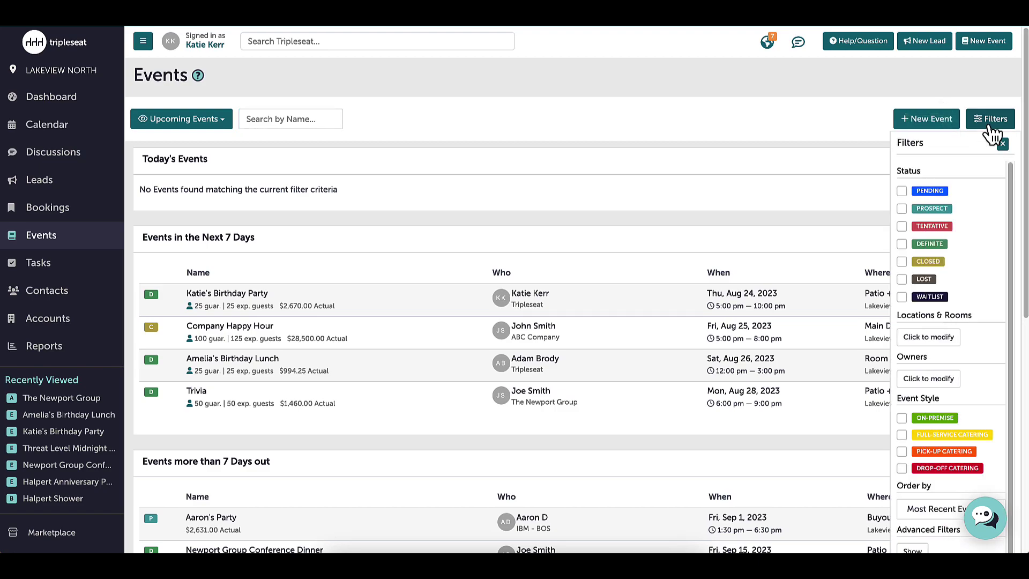
pyautogui.click(938, 338)
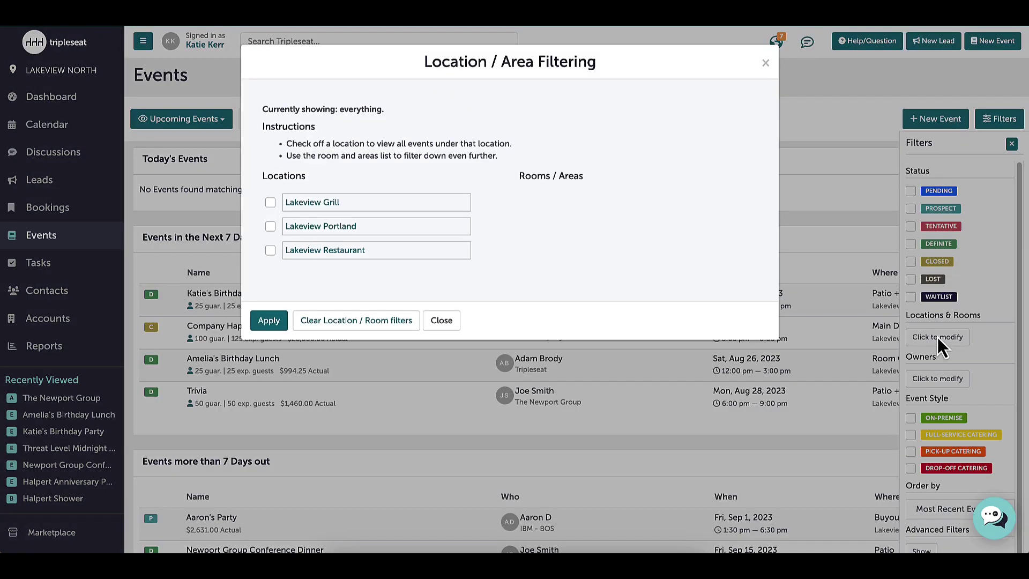
pyautogui.click(270, 203)
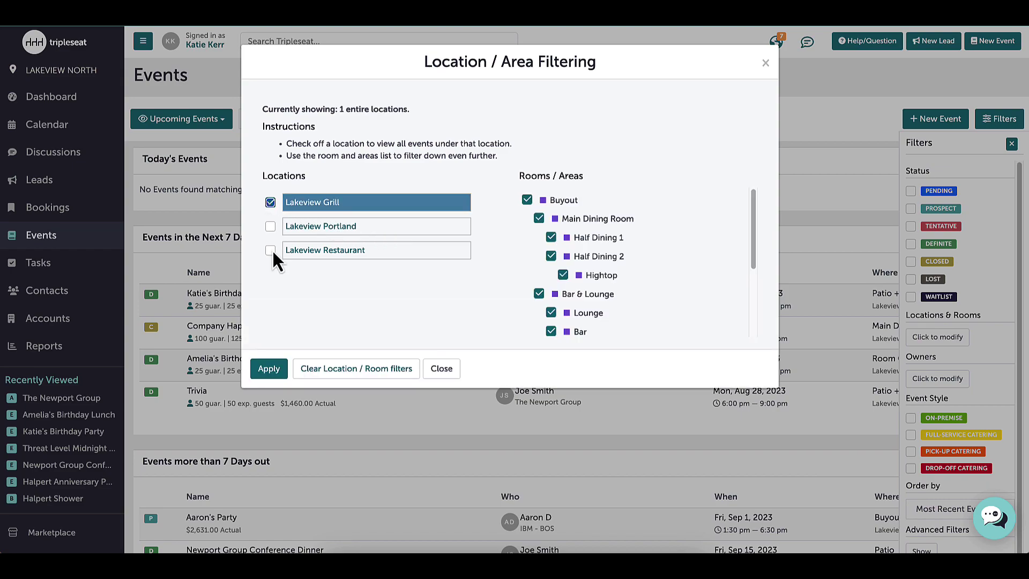
pyautogui.click(270, 375)
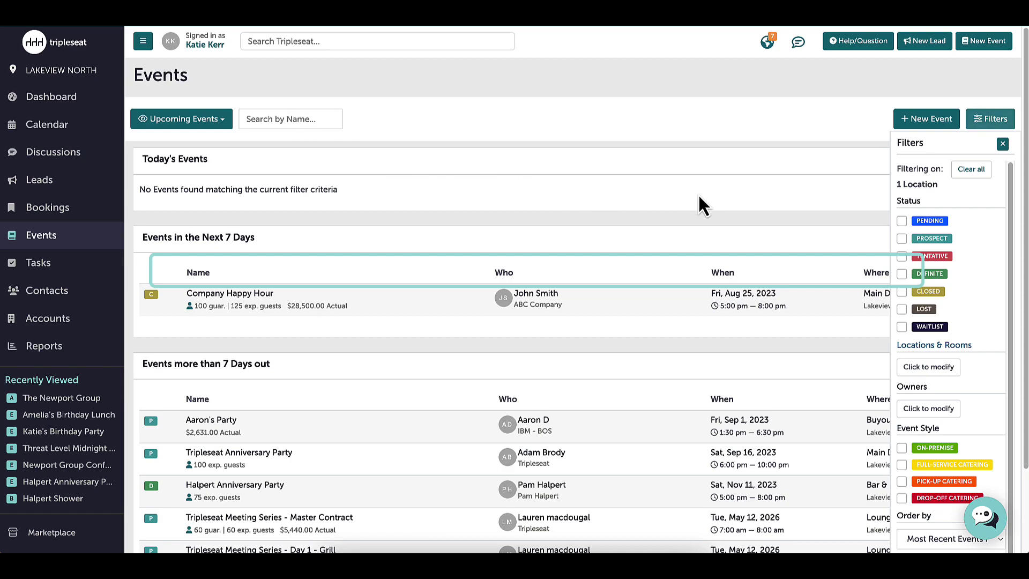
pyautogui.click(1002, 144)
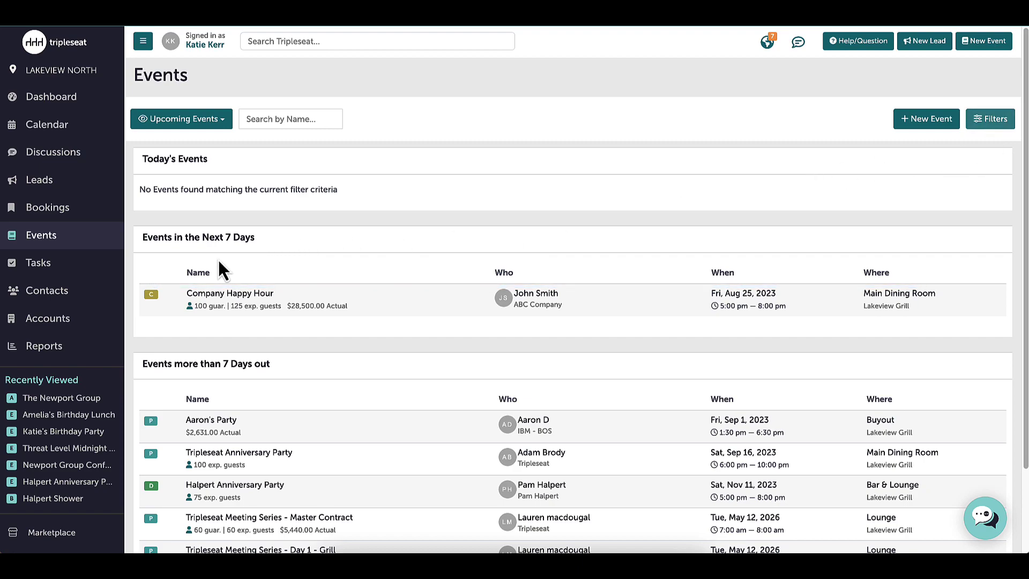
# - Open Tasks, review the status choices, and leave the filter panel closed
pyautogui.click(81, 275)
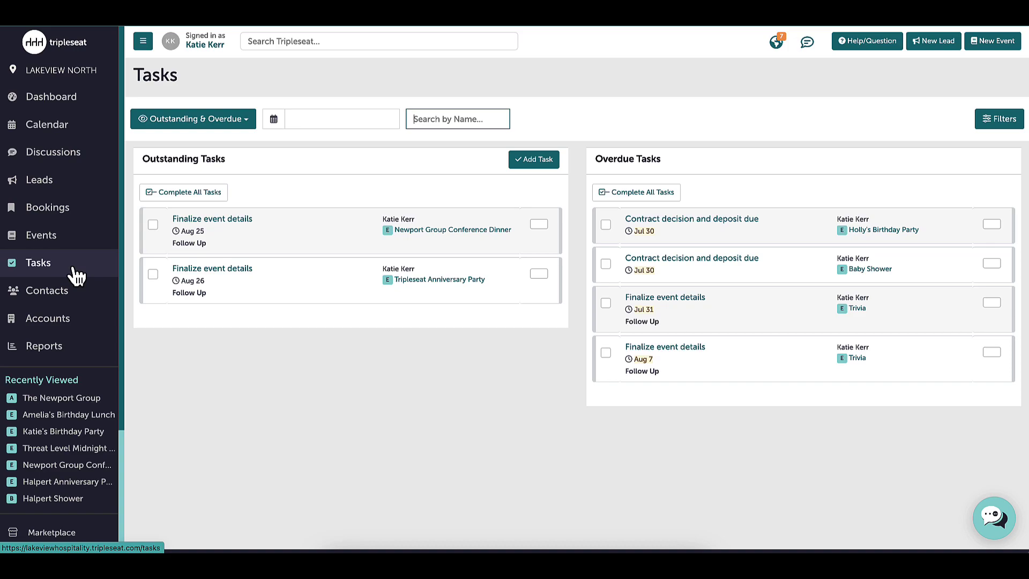
pyautogui.click(212, 119)
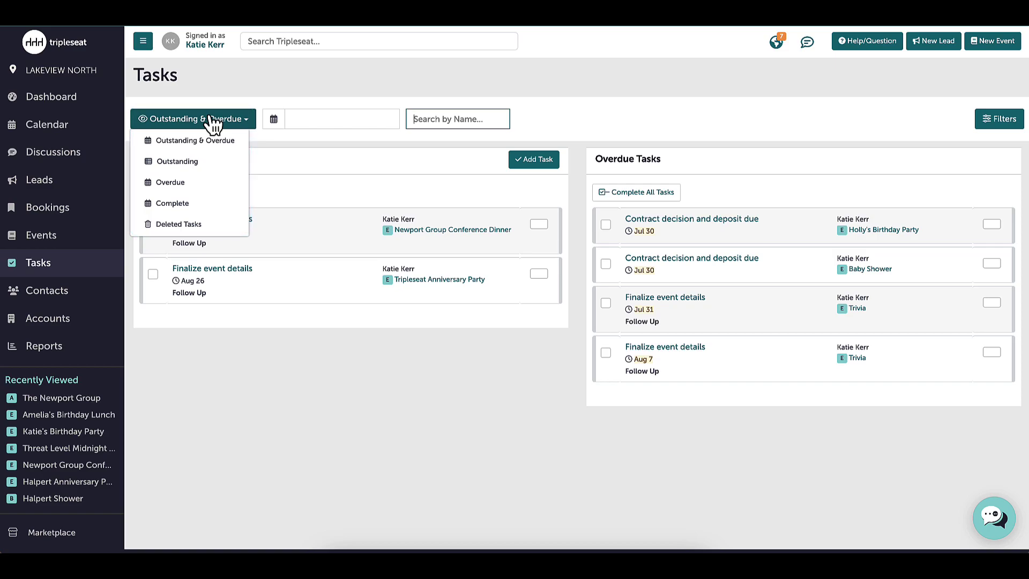
pyautogui.click(212, 119)
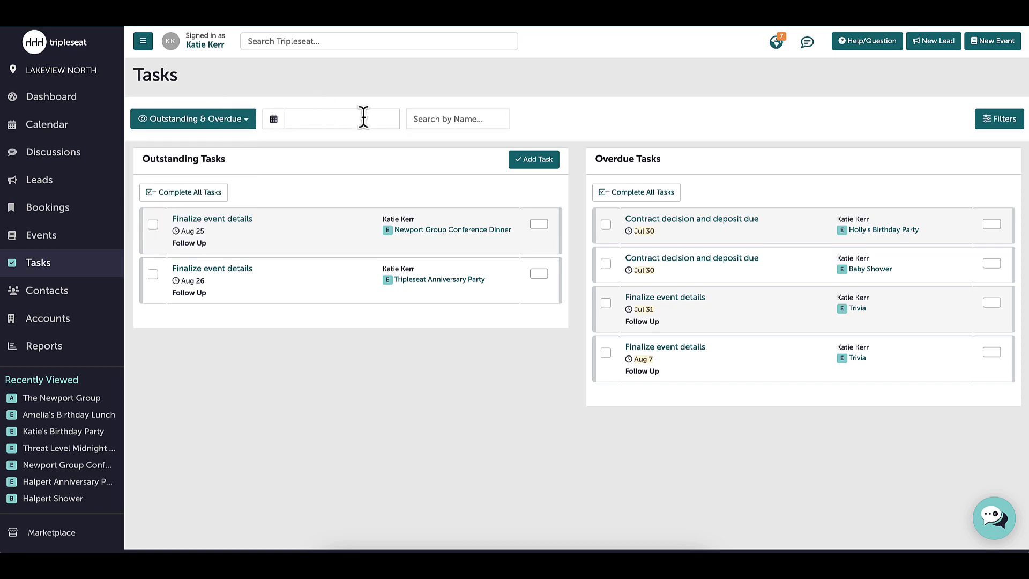
pyautogui.click(998, 127)
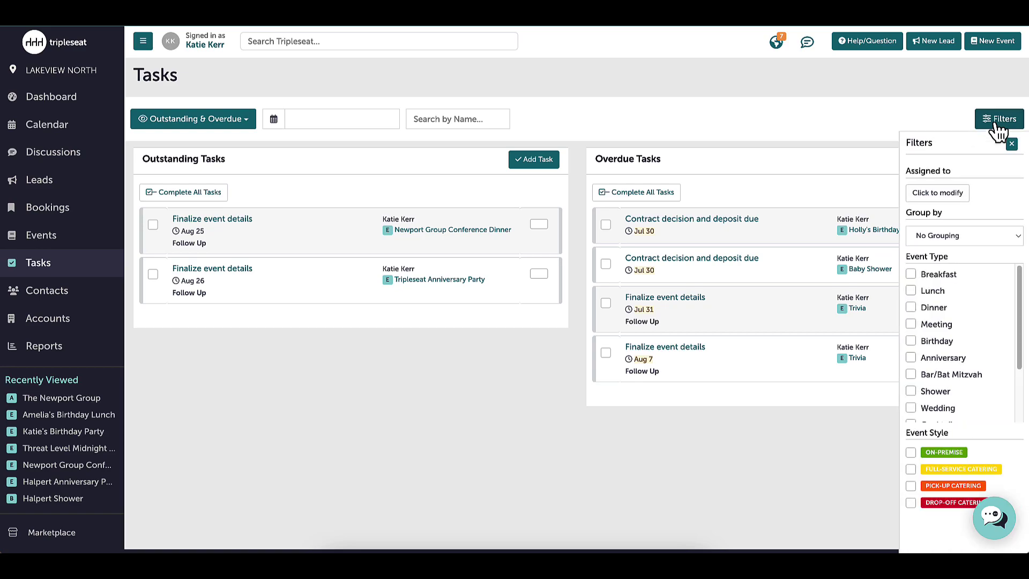
pyautogui.click(996, 126)
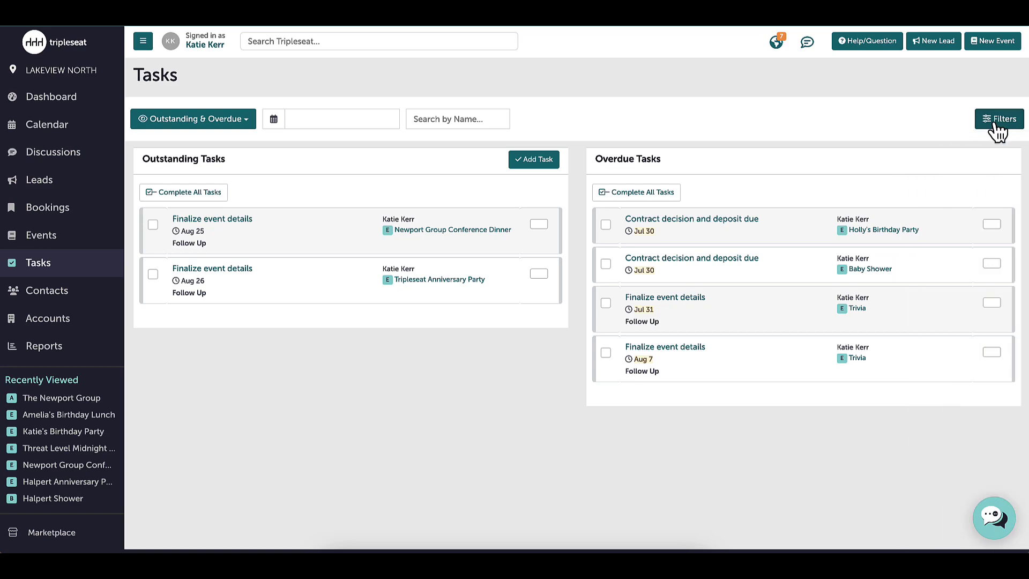
# - Open Contacts and search for the specific contact by full name
pyautogui.click(48, 291)
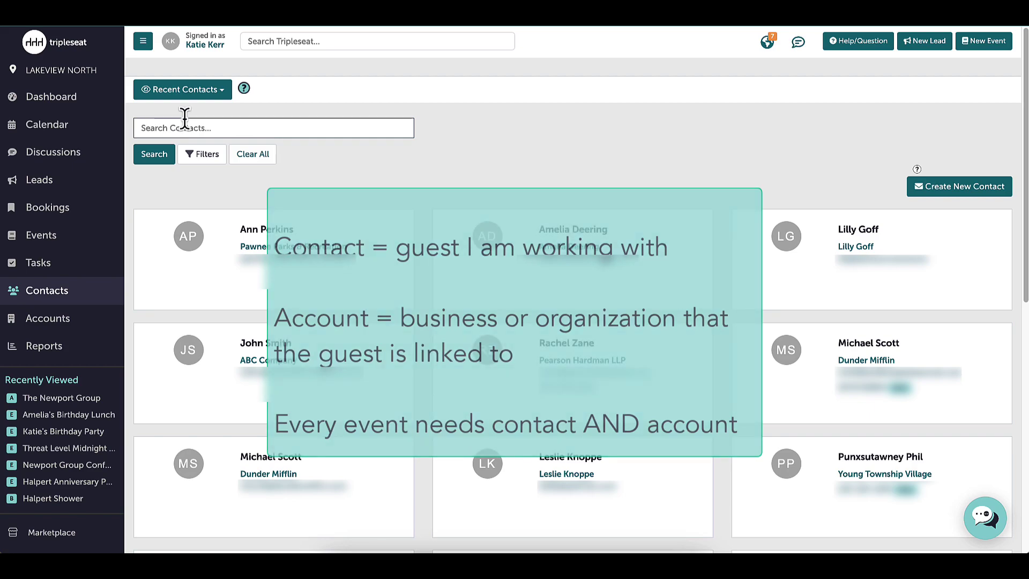
pyautogui.write('joe smith')
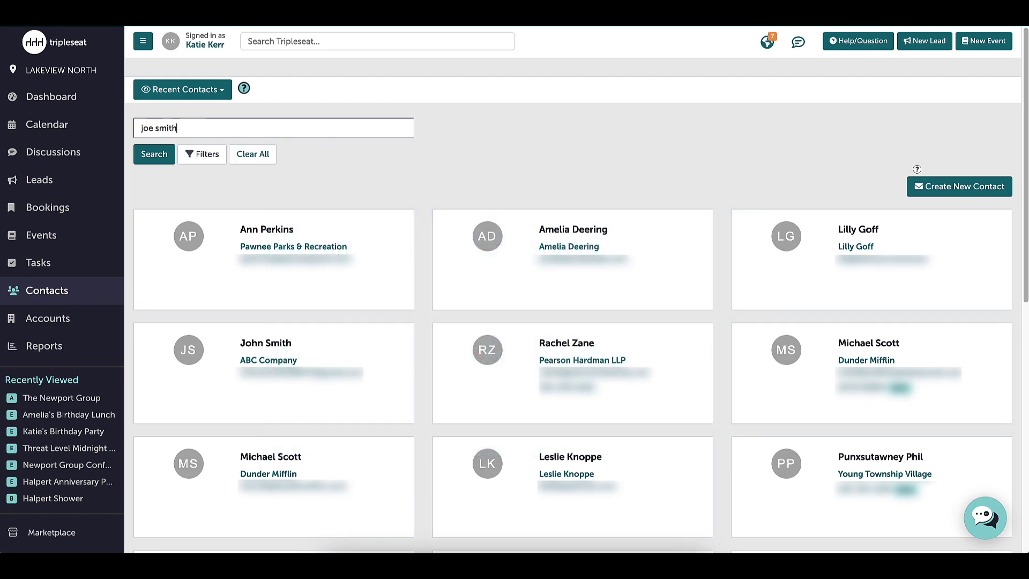
pyautogui.press('Return')
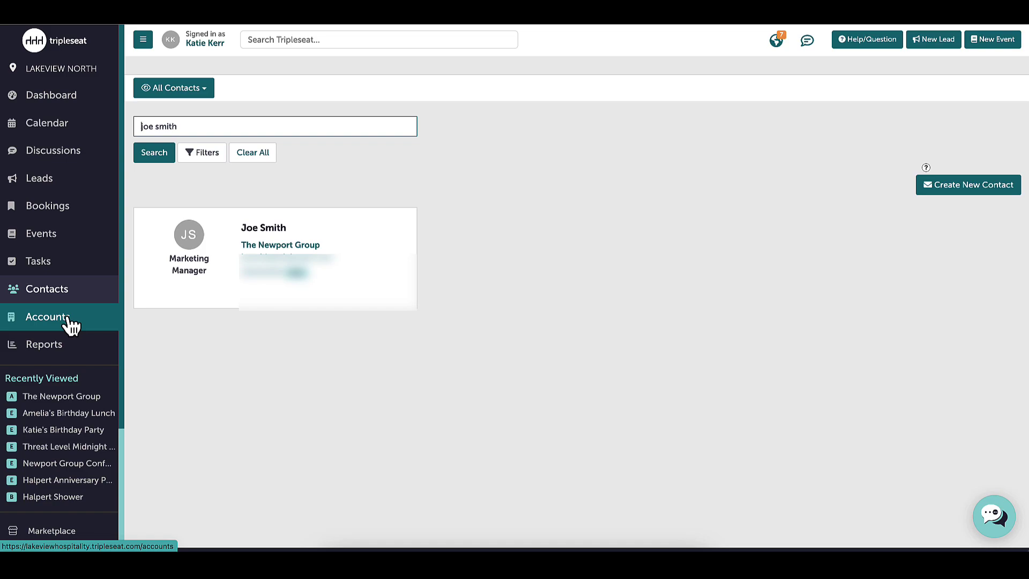
# - Open The Newport Group from Accounts and list its two linked contacts
pyautogui.click(48, 316)
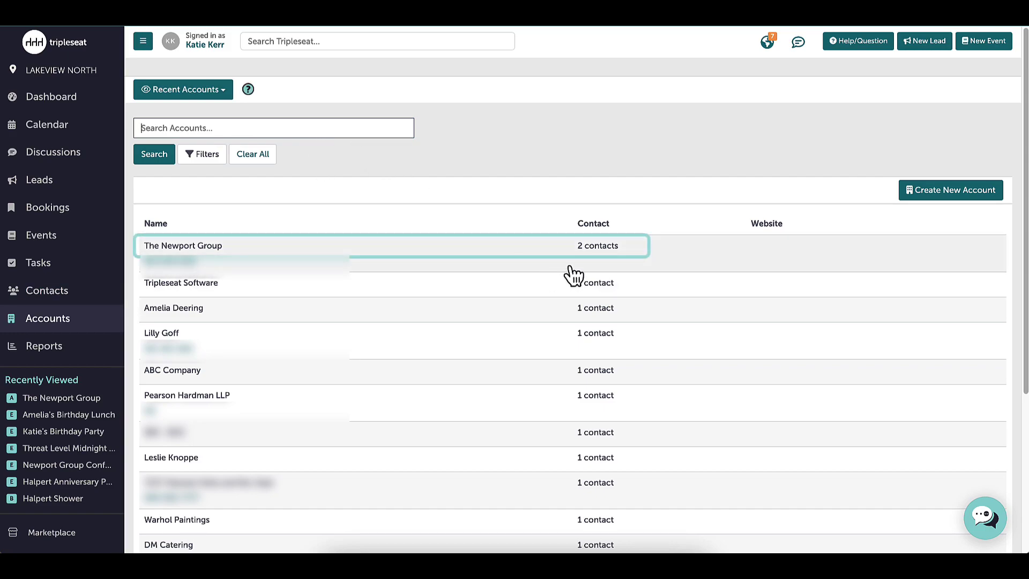
pyautogui.click(376, 259)
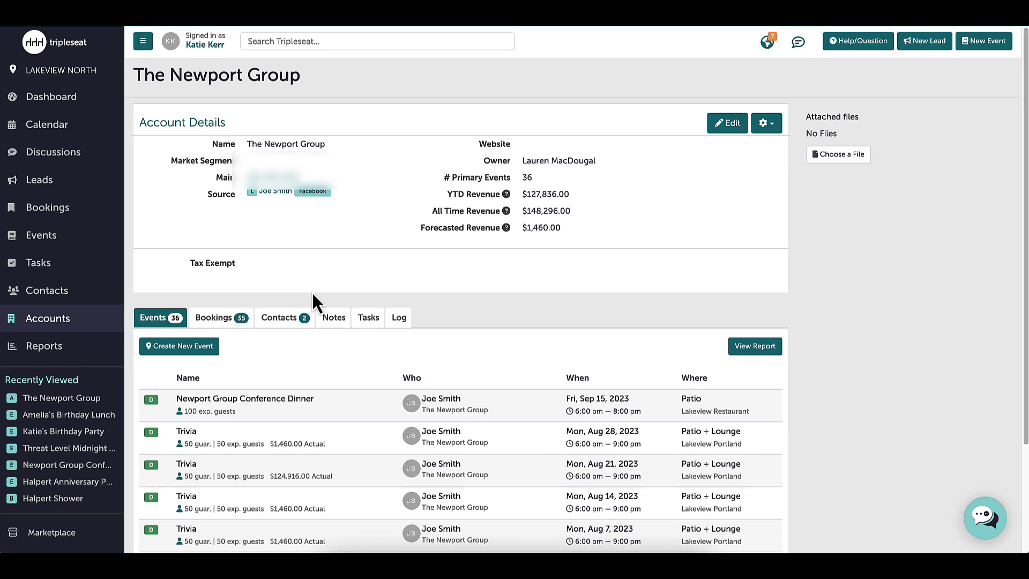
pyautogui.click(295, 319)
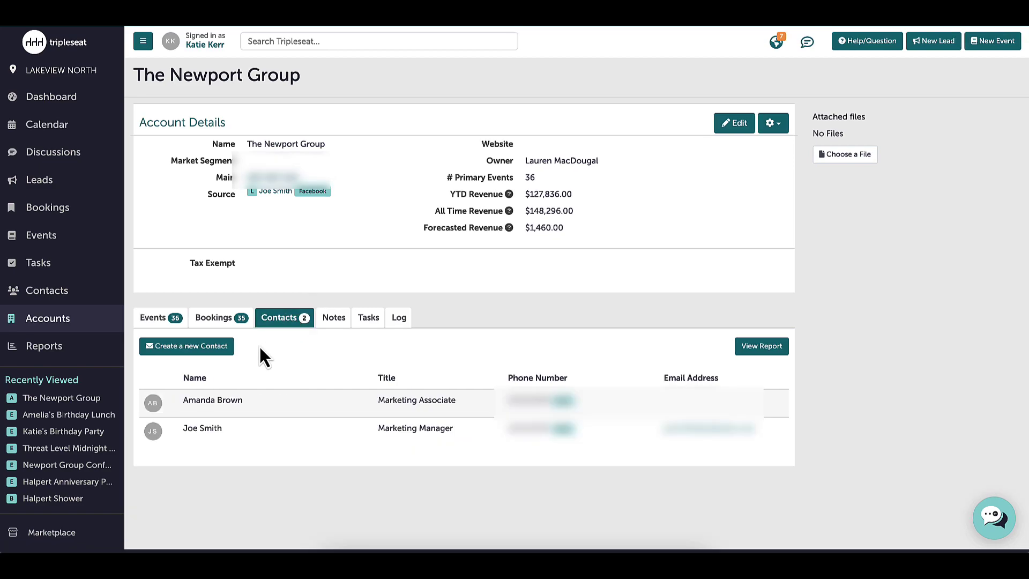
# - Open Reports and scroll down to the Accounts, Contacts and Most Booked Contacts reports
pyautogui.click(48, 354)
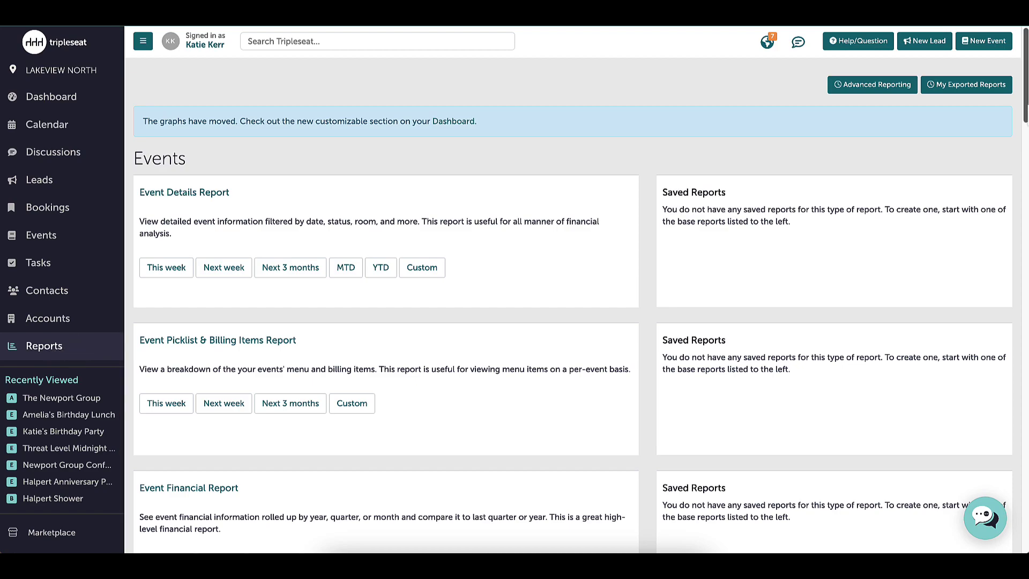
pyautogui.scroll(-3, 582, 290)
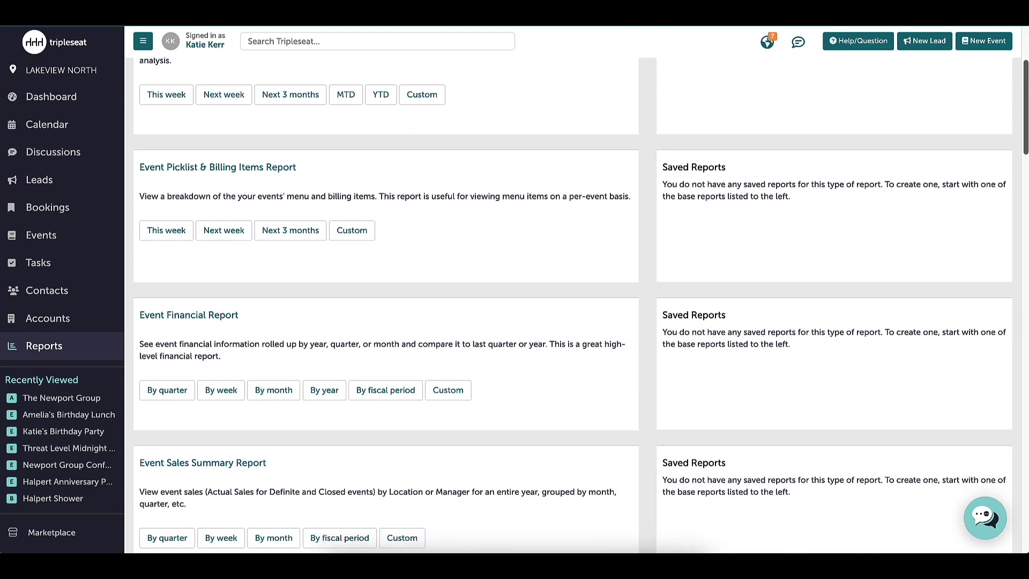
pyautogui.scroll(-4, 581, 290)
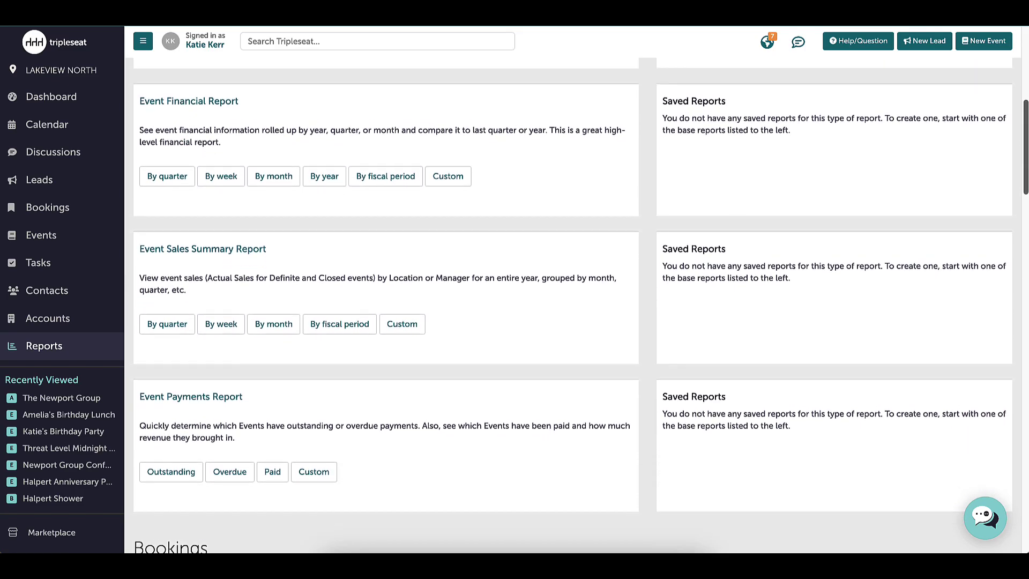
pyautogui.scroll(-3, 581, 290)
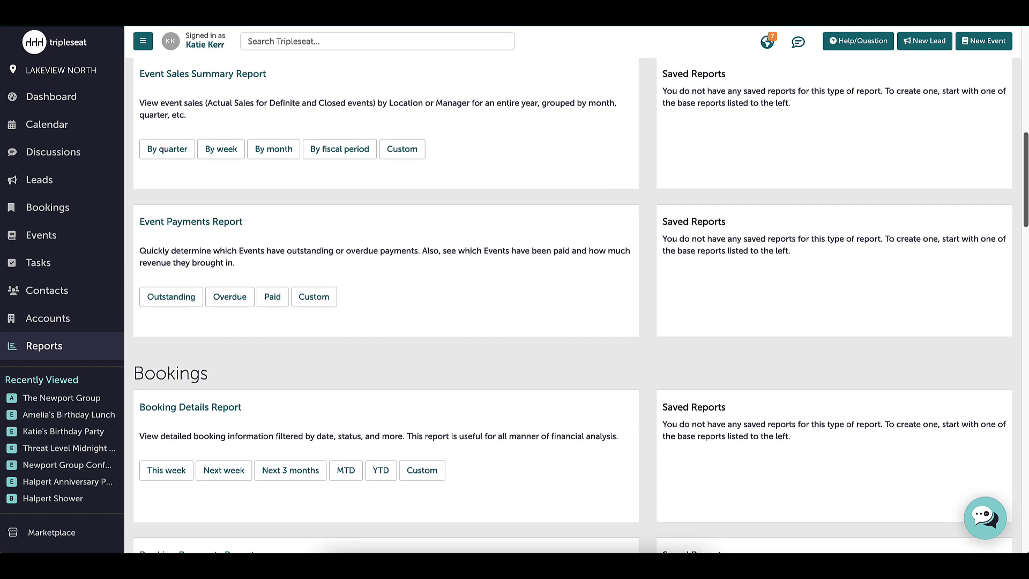
pyautogui.scroll(-3, 581, 290)
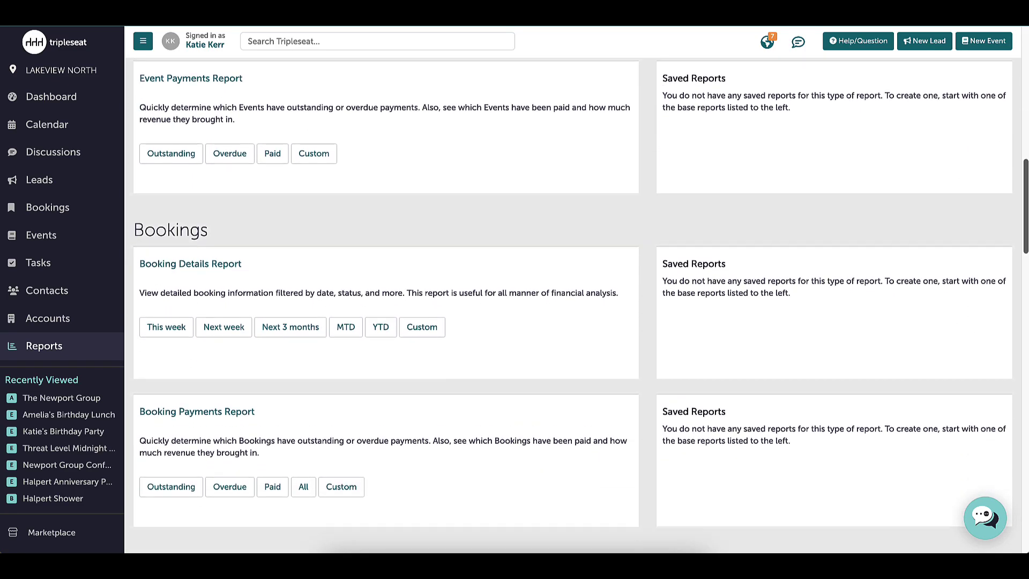
pyautogui.scroll(-4, 581, 290)
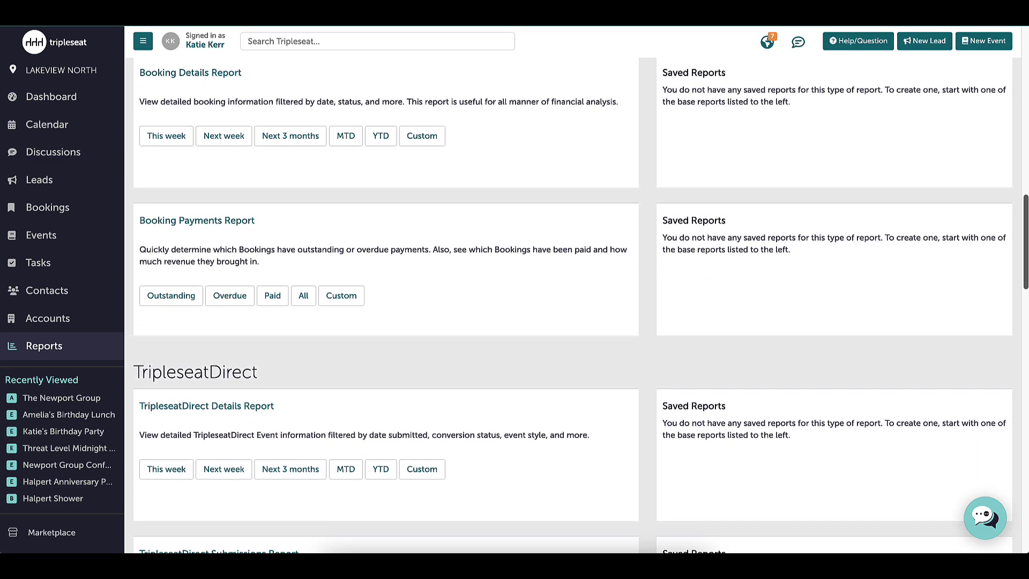
pyautogui.scroll(-3, 581, 290)
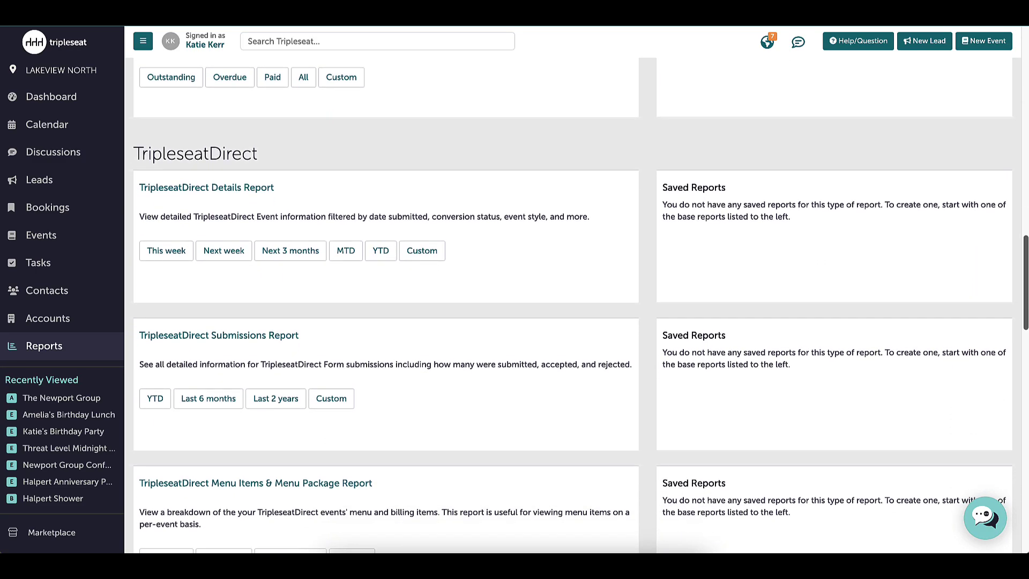
pyautogui.scroll(-5, 581, 290)
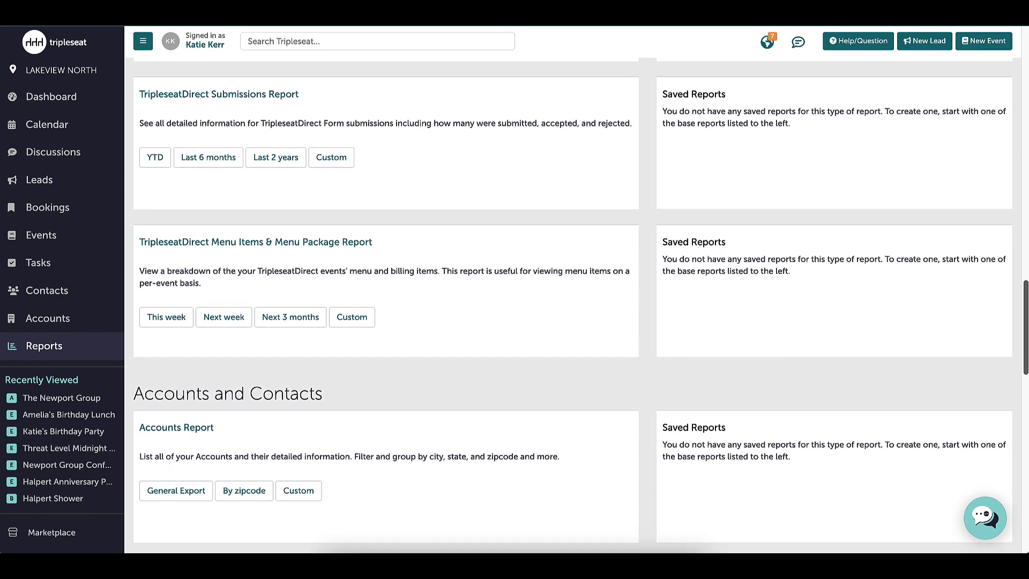
pyautogui.scroll(-3, 581, 290)
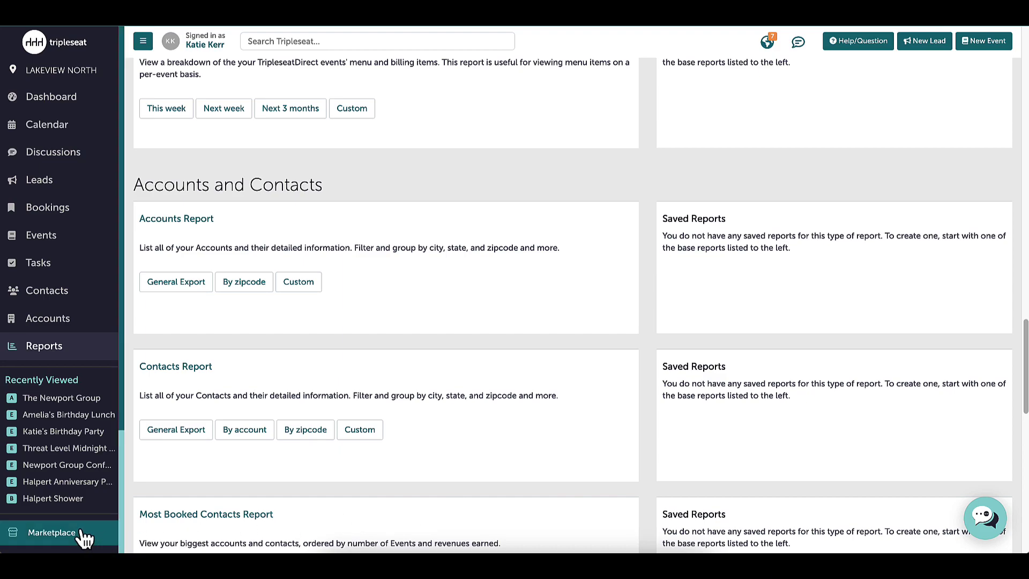
pyautogui.scroll(-3, 80, 533)
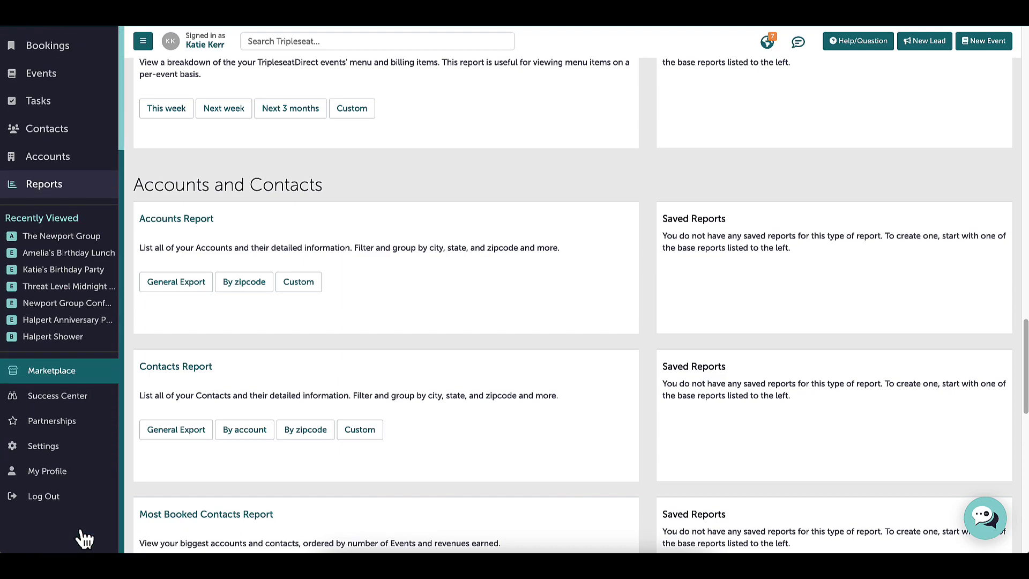
# - Open Settings and scroll through Preferences, Users, Locations and the TripleseatDirect options
pyautogui.click(79, 457)
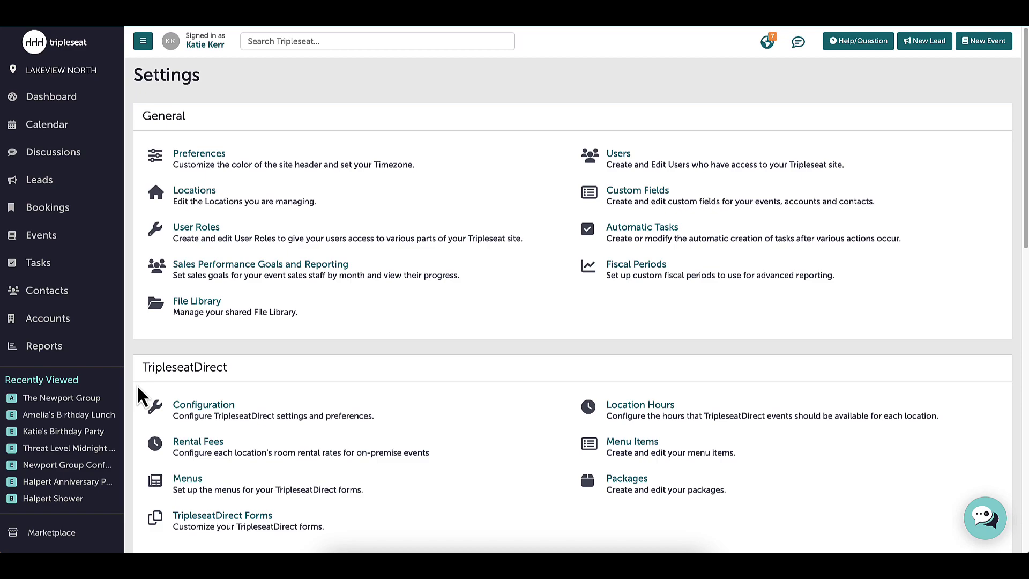
pyautogui.scroll(-2, 93, 523)
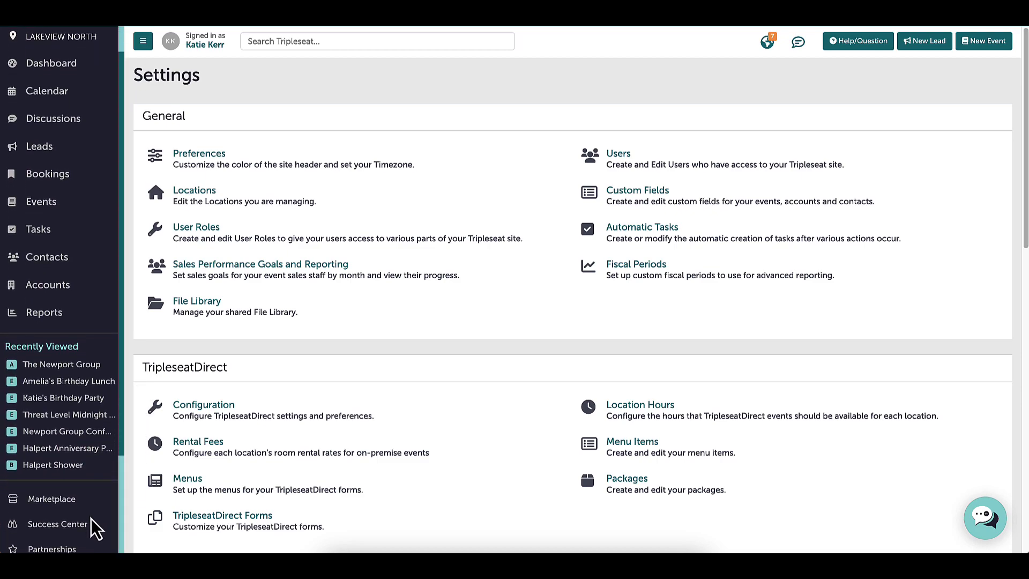
pyautogui.scroll(-3, 92, 526)
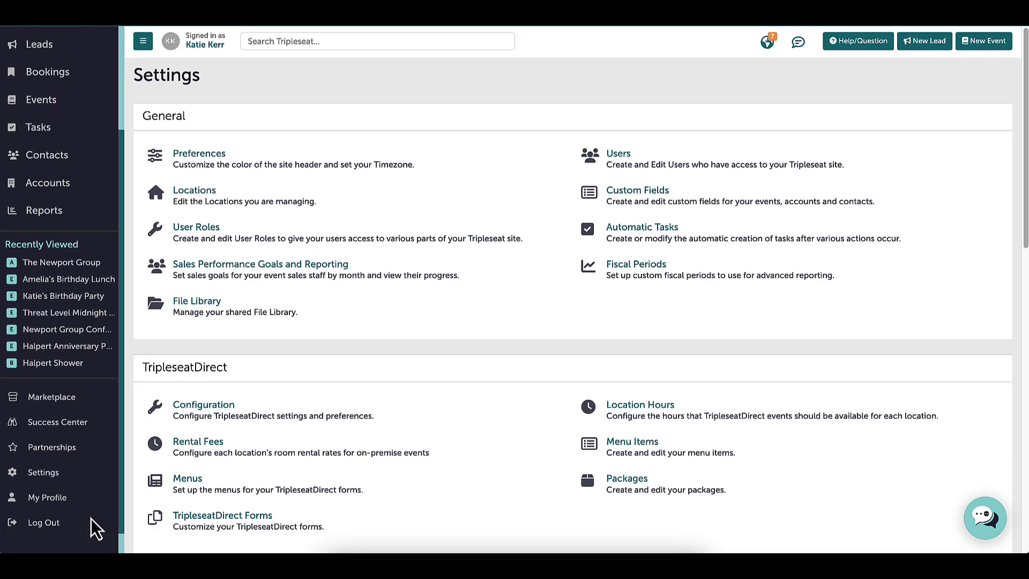
# - View the A la Carte Marketplace, then the Partners page's All Partners directory
pyautogui.click(86, 402)
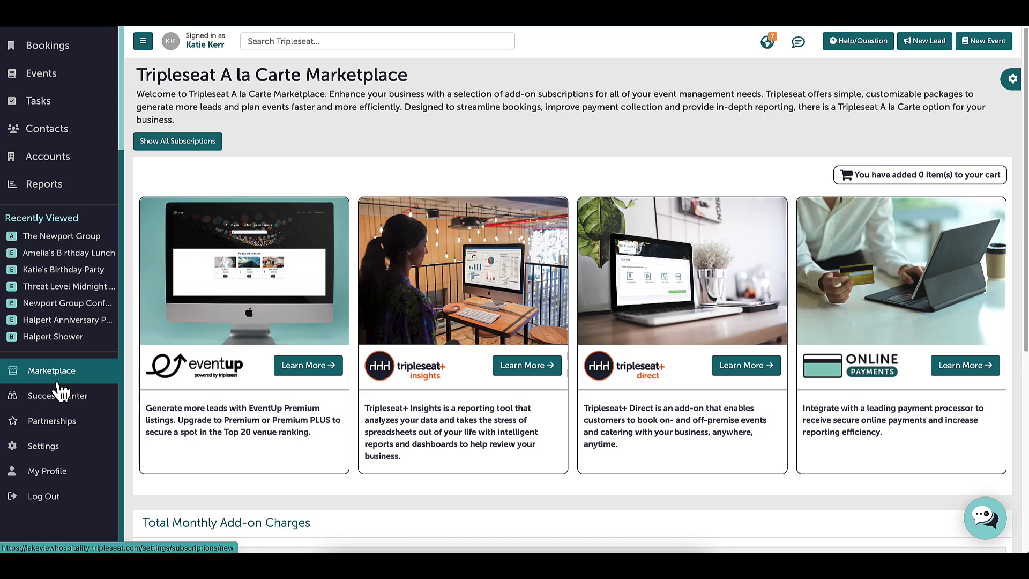
pyautogui.click(50, 421)
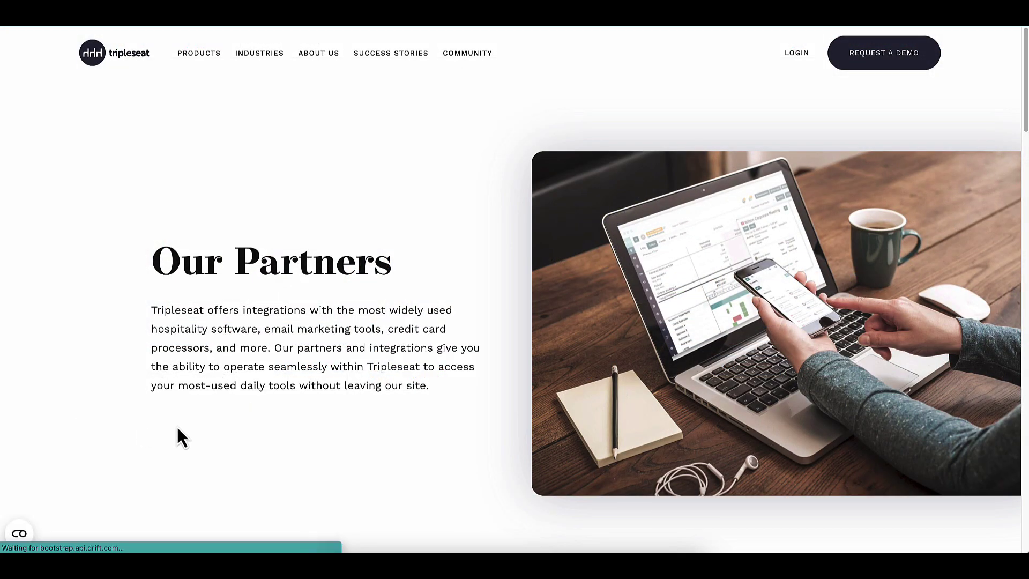
pyautogui.scroll(-8, 90, 426)
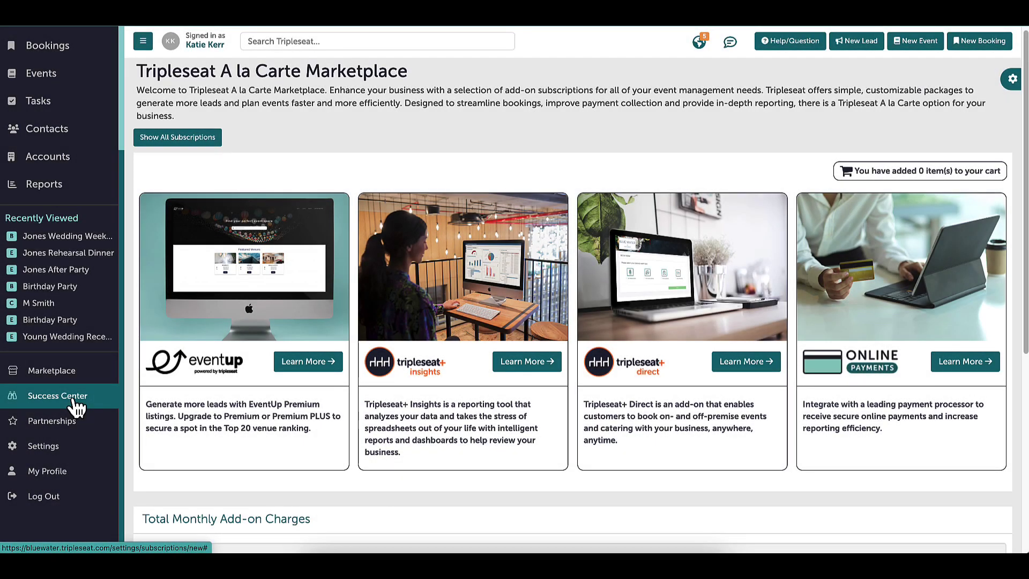
# - Open the Success Center panel and scroll down through its resources
pyautogui.click(70, 399)
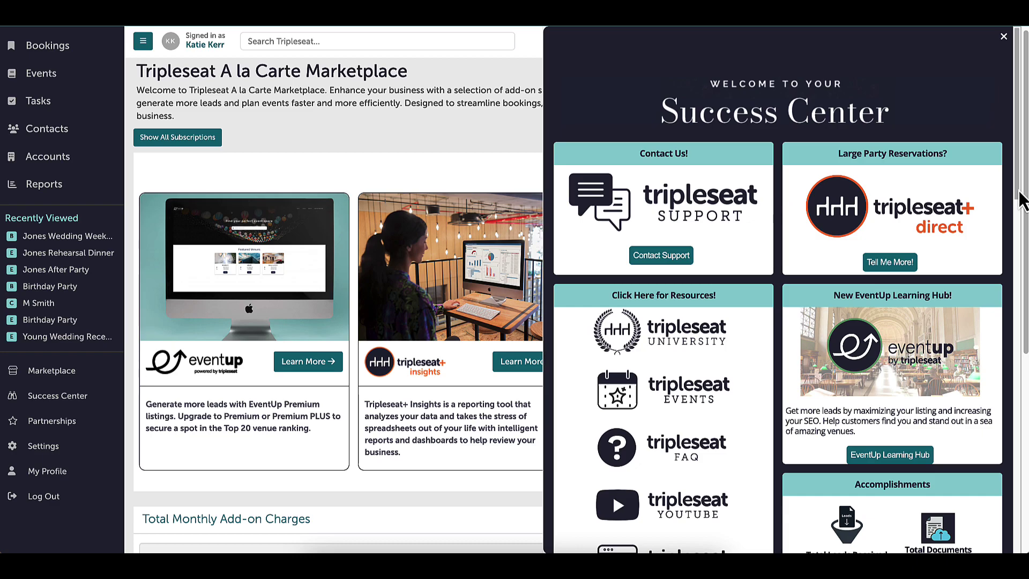
pyautogui.moveTo(1021, 201); pyautogui.dragTo(1017, 342)
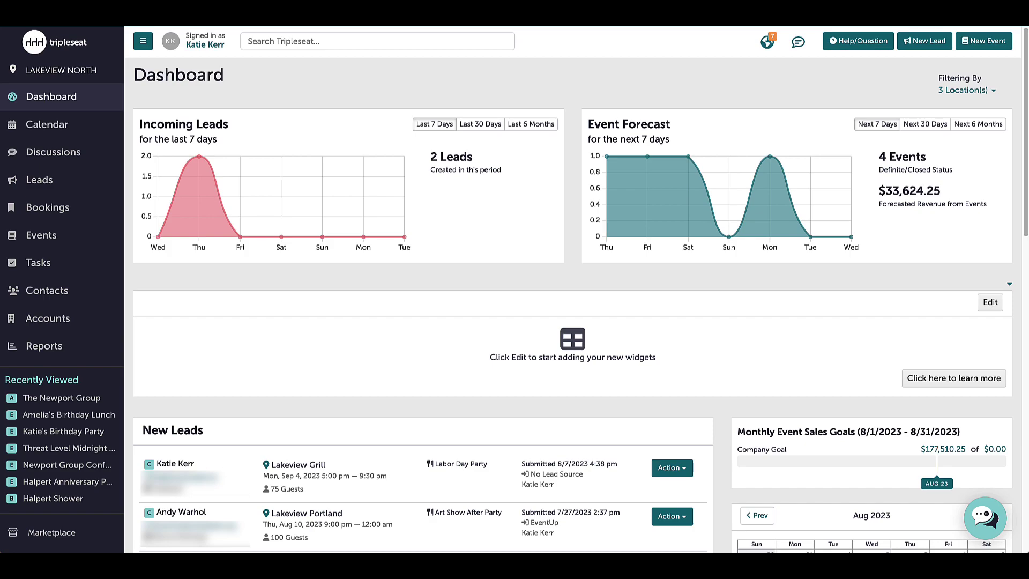
# - Show the Support dialog with Contact Support, Online Learning and Tripleseat Billing
pyautogui.click(847, 45)
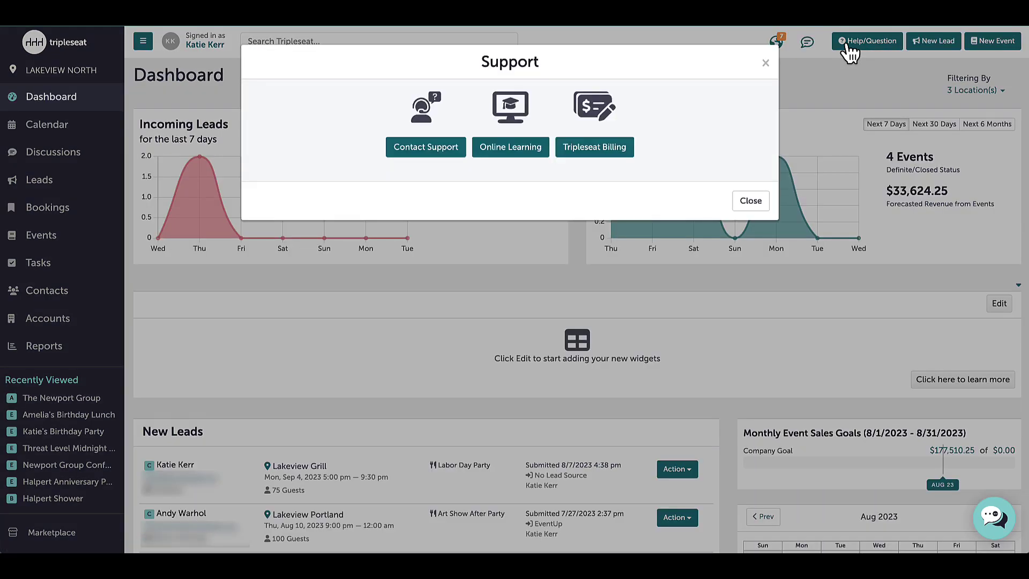